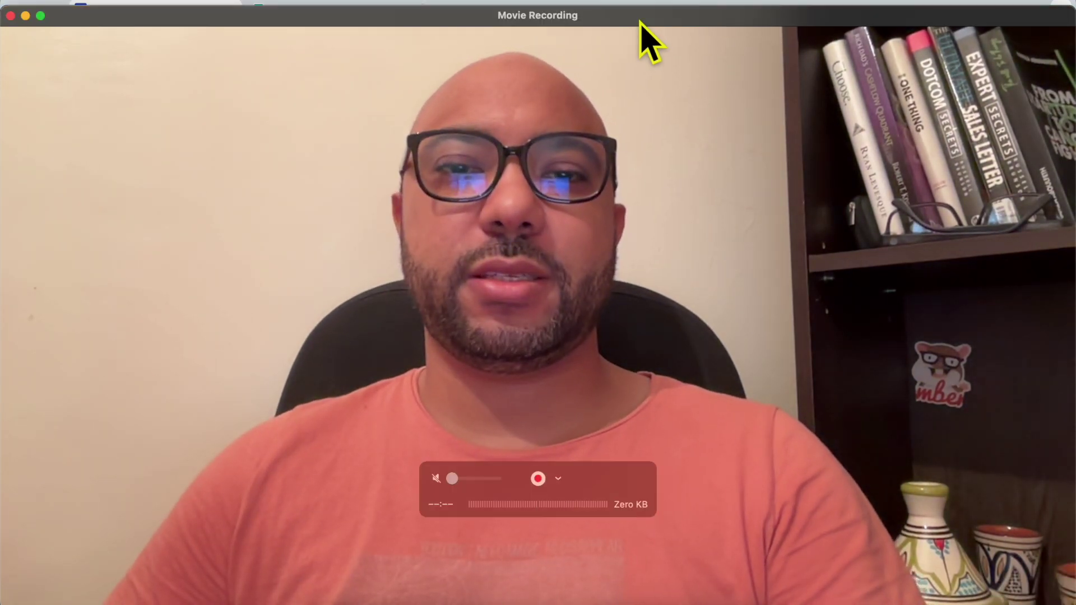
Exit QuickTime's full-screen camera recording so it shrinks to a corner window
key("Escape")
Open the 'new name' site in the editor, select its wheat-field photo, then preview the site
left_click(185, 43)
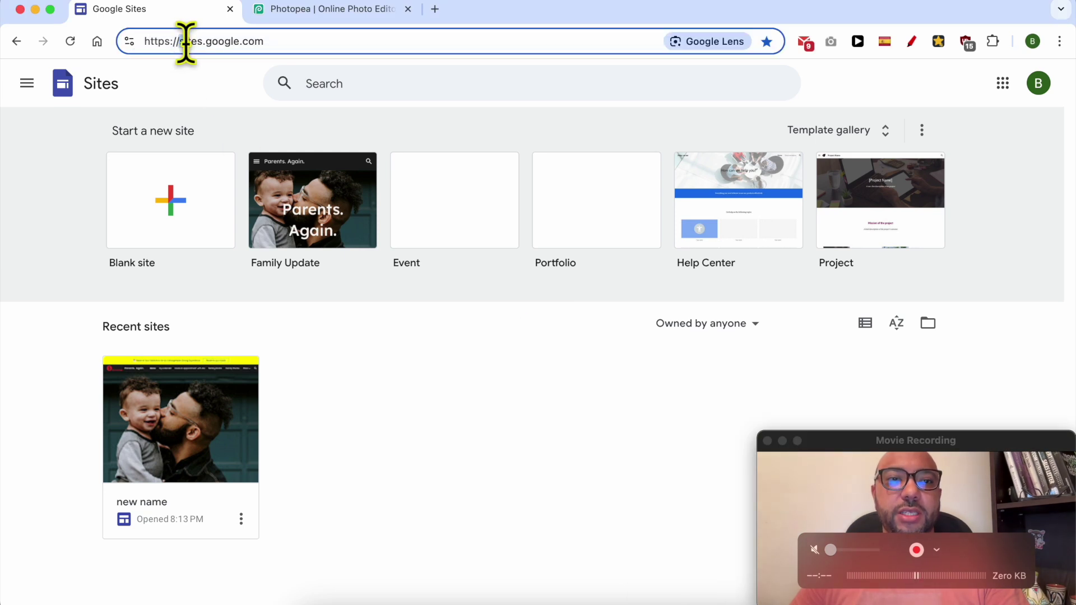
left_click_drag(186, 43, 344, 41)
left_click(374, 379)
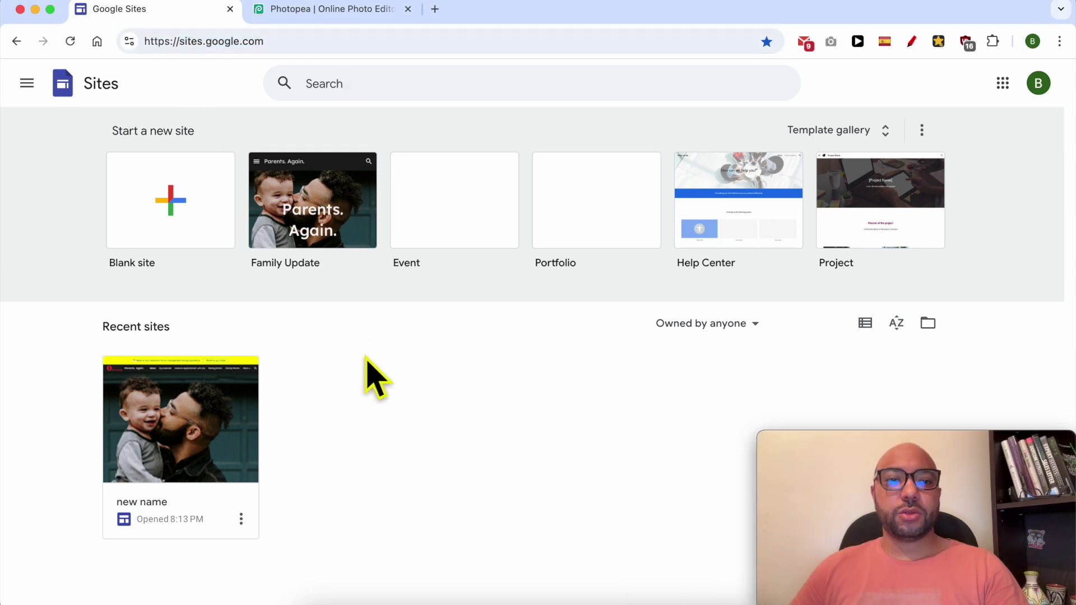
left_click(175, 399)
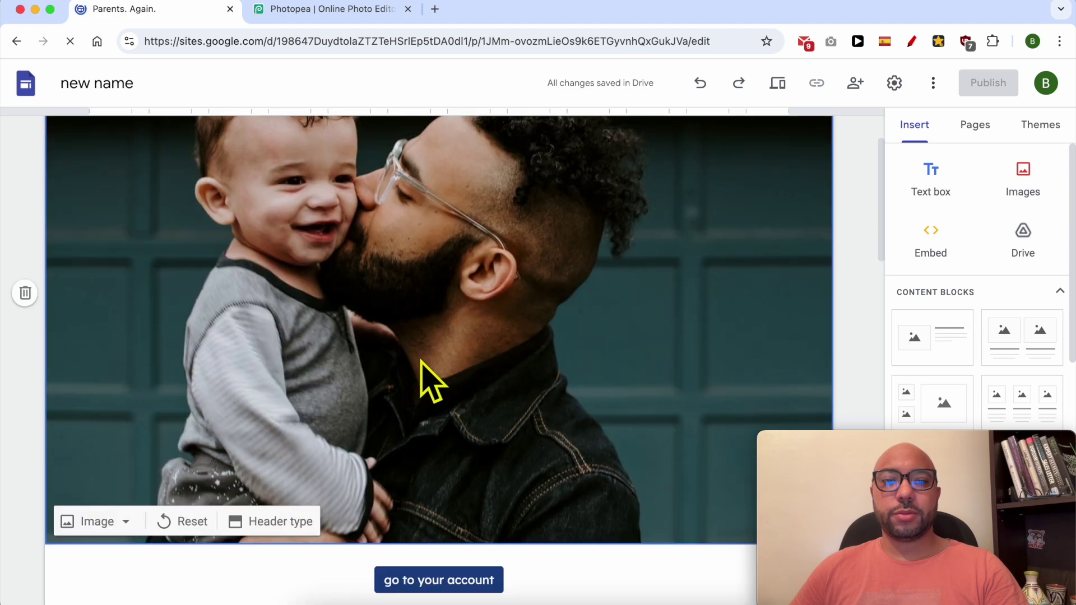
scroll(421, 377, "down", 8)
left_click(382, 314)
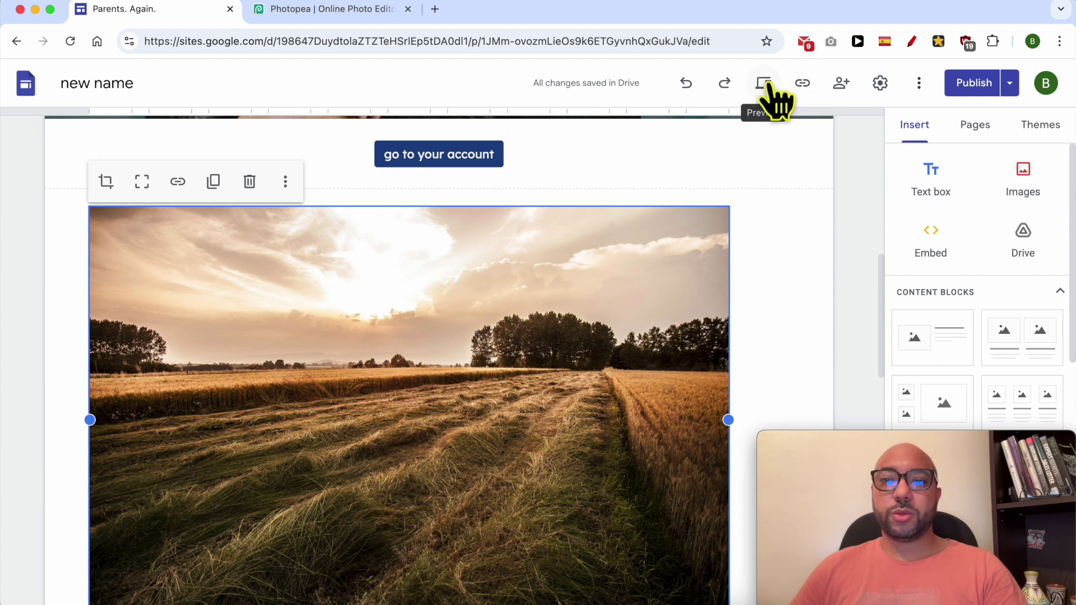
left_click(765, 84)
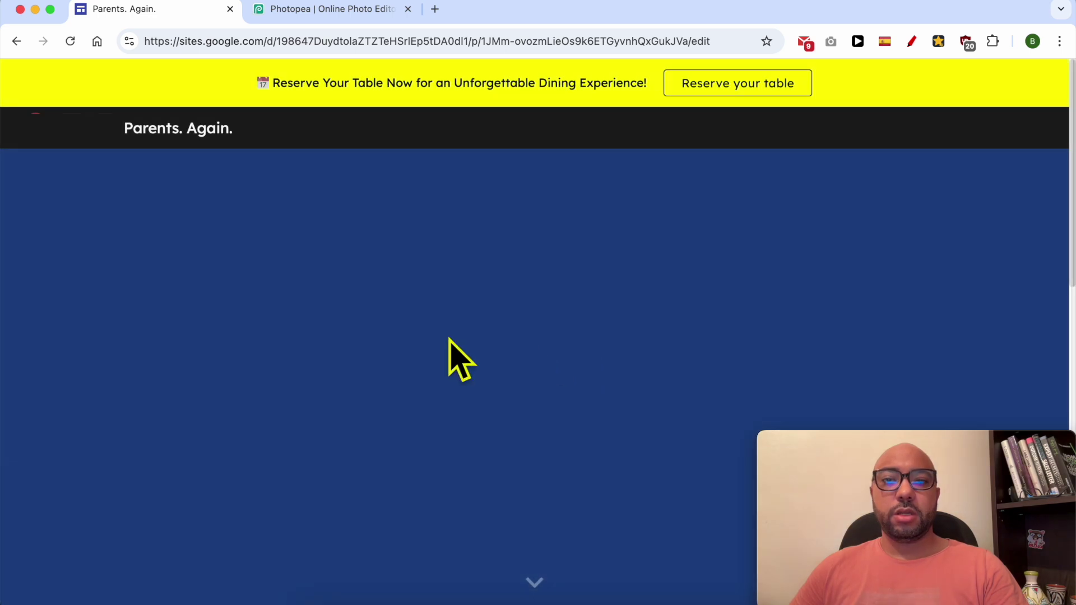
Open the preview's wheat-field photo in its own tab, then return to the preview
scroll(396, 344, "down", 10)
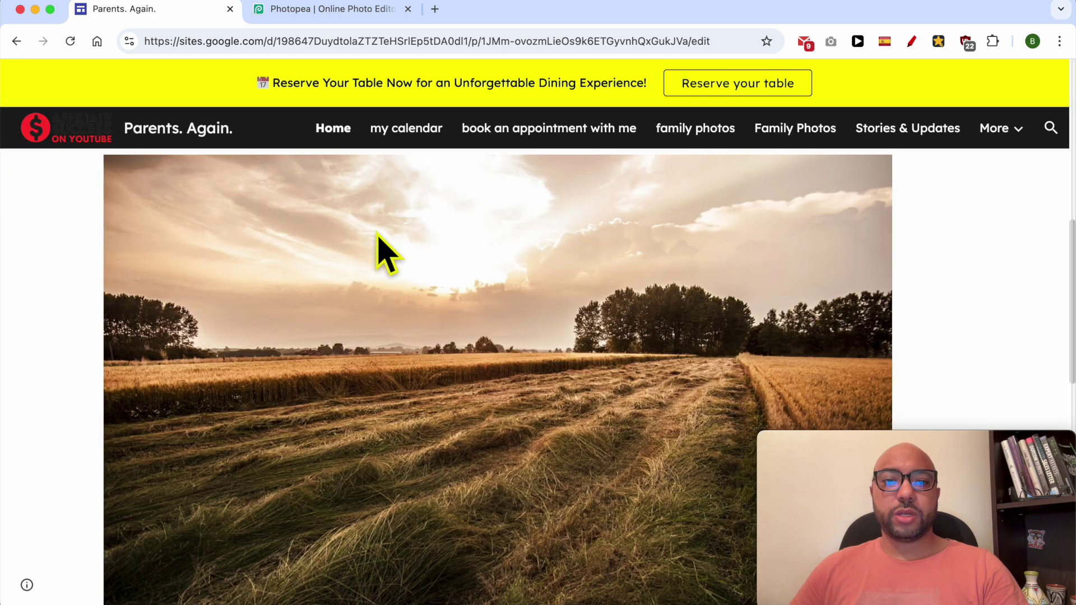
right_click(383, 246)
left_click(386, 238)
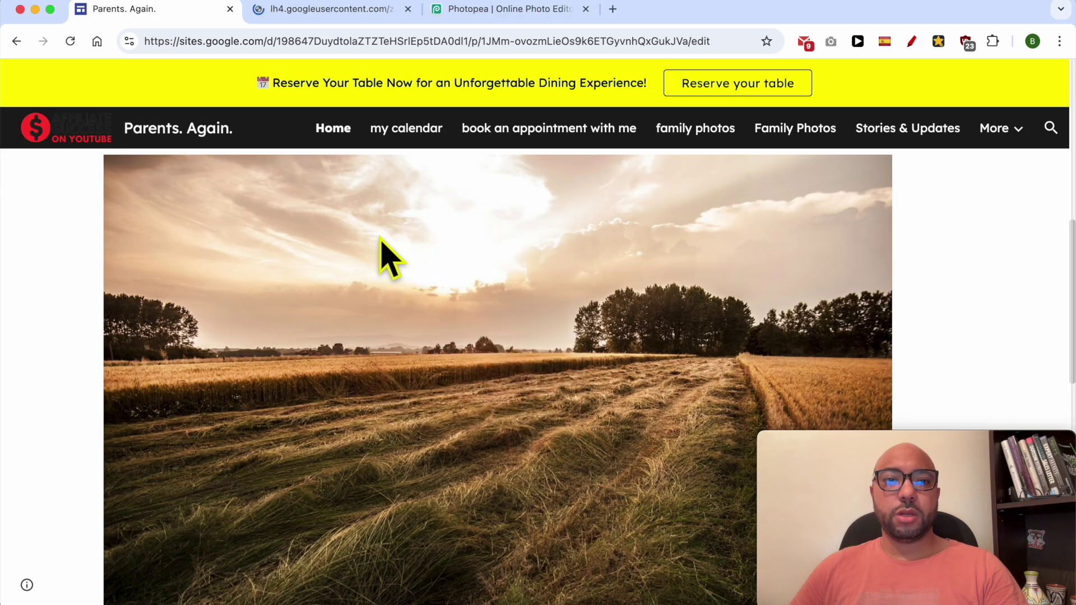
right_click(381, 238)
left_click(328, 10)
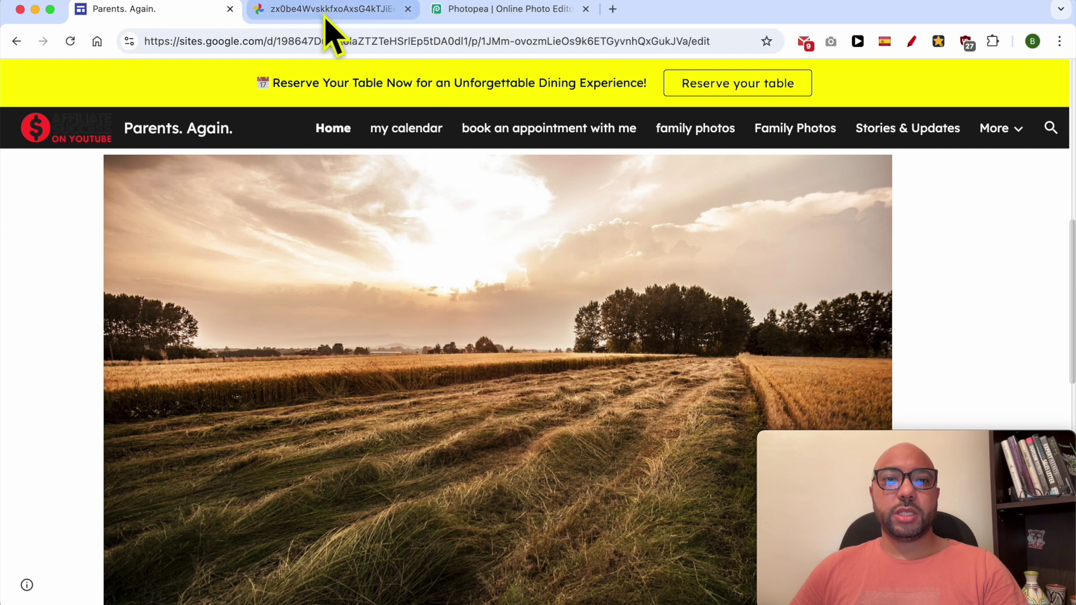
left_click(327, 10)
left_click(185, 15)
Copy the wheat-field photo from the site preview to the clipboard
right_click(386, 291)
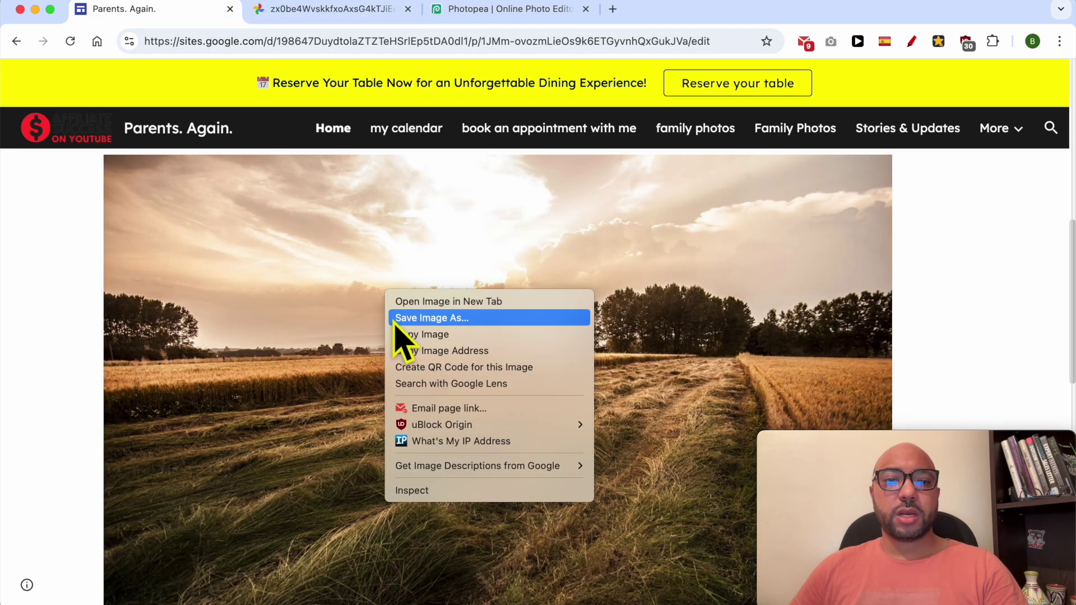
left_click(399, 335)
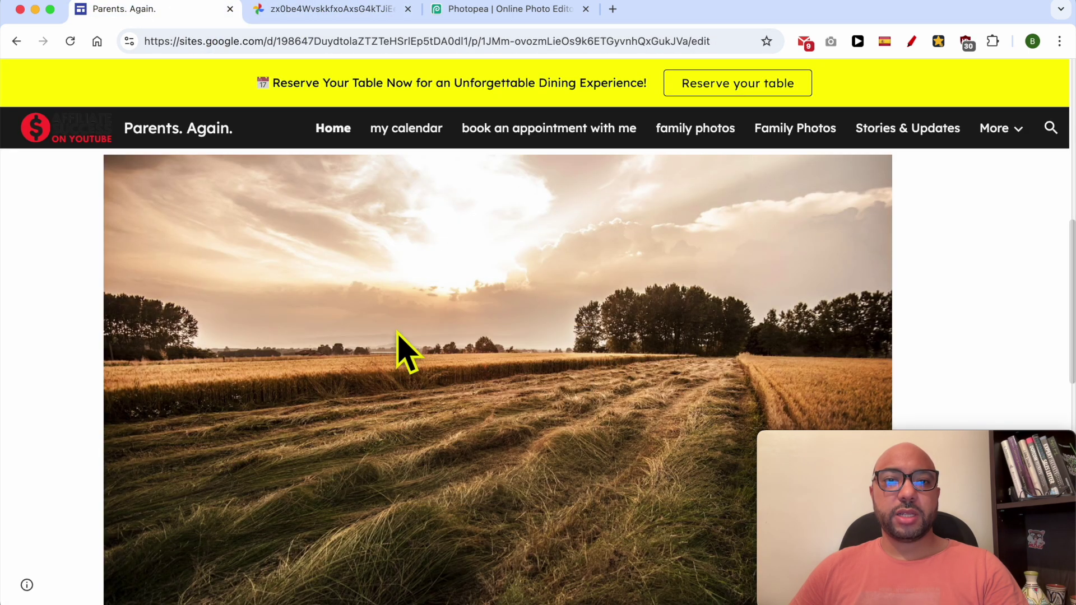
left_click(467, 19)
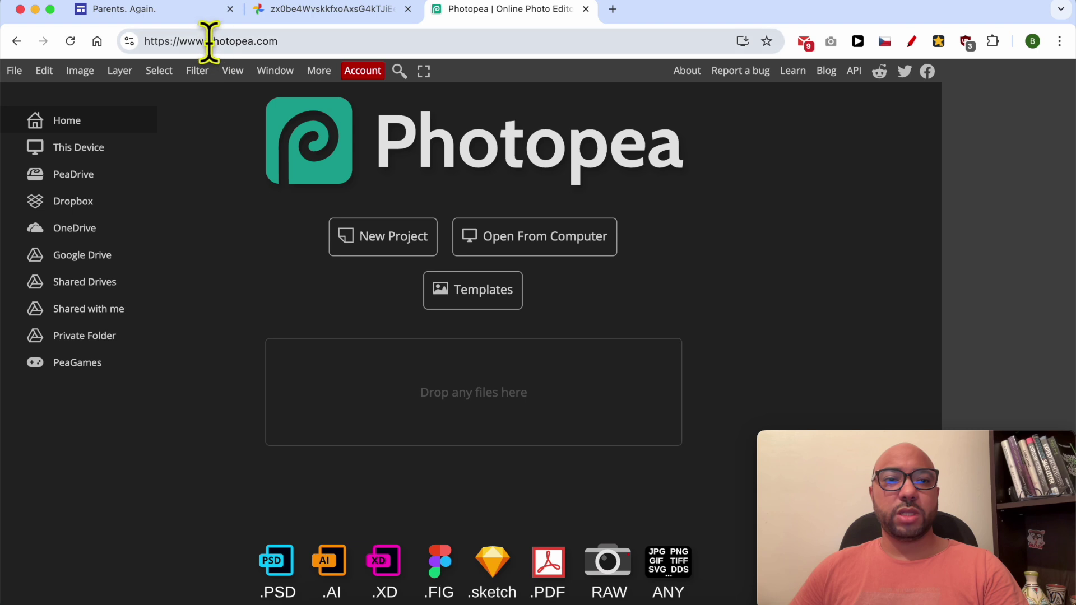
Paste the copied wheat-field photo into Photopea as a new image.psd document via Edit > Paste
left_click_drag(205, 41, 321, 39)
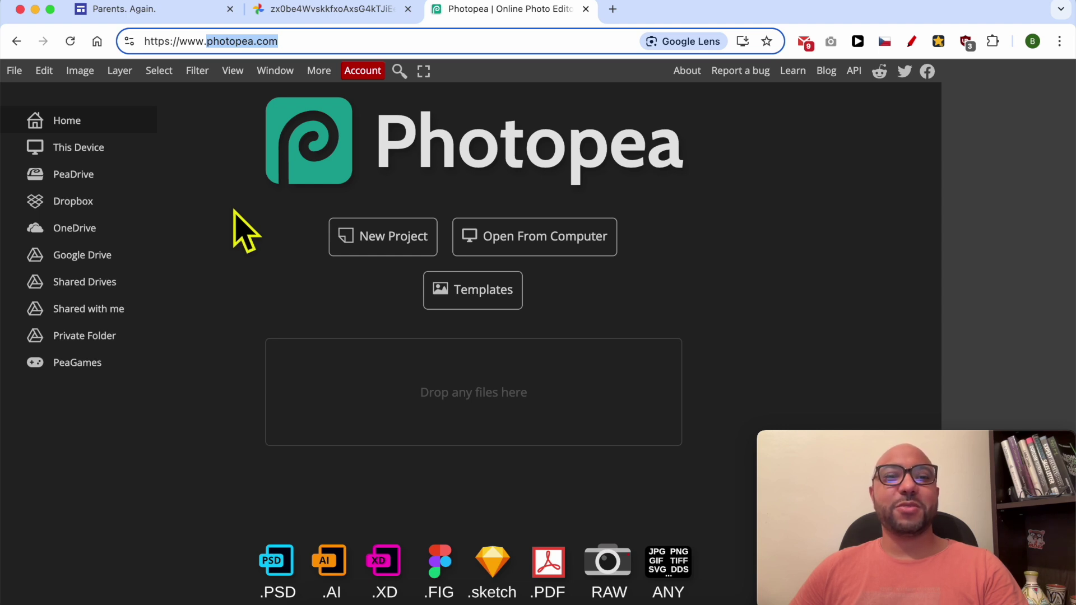
left_click(247, 258)
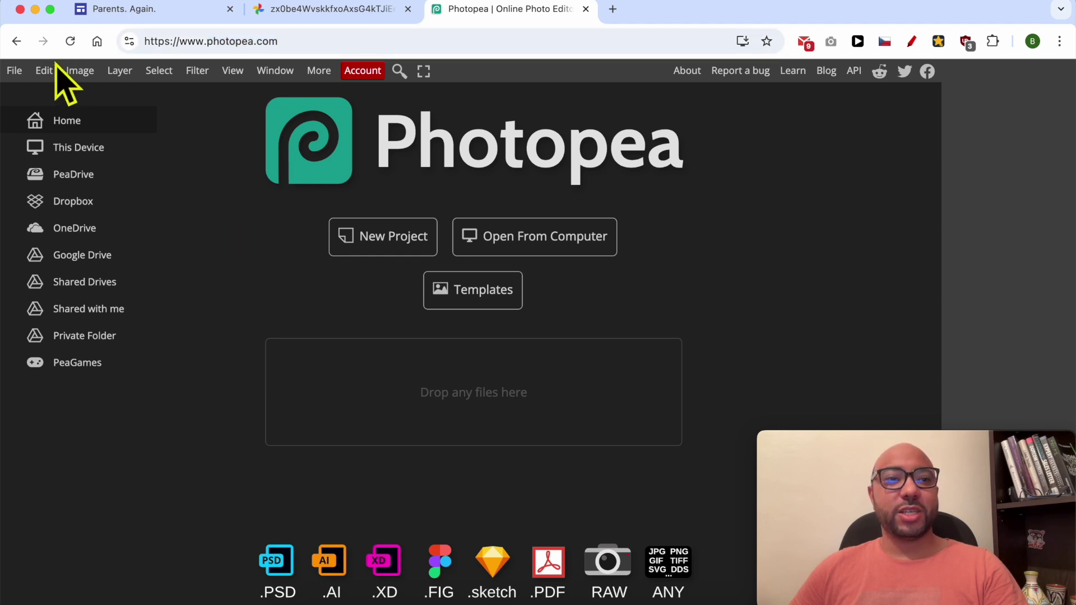
left_click(22, 73)
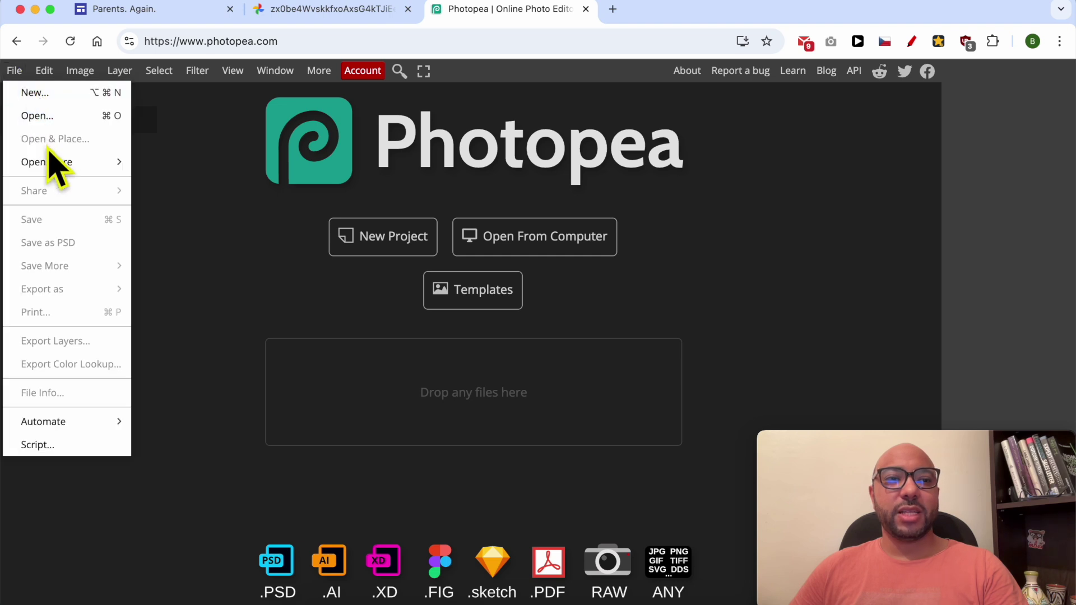
mouse_move(53, 161)
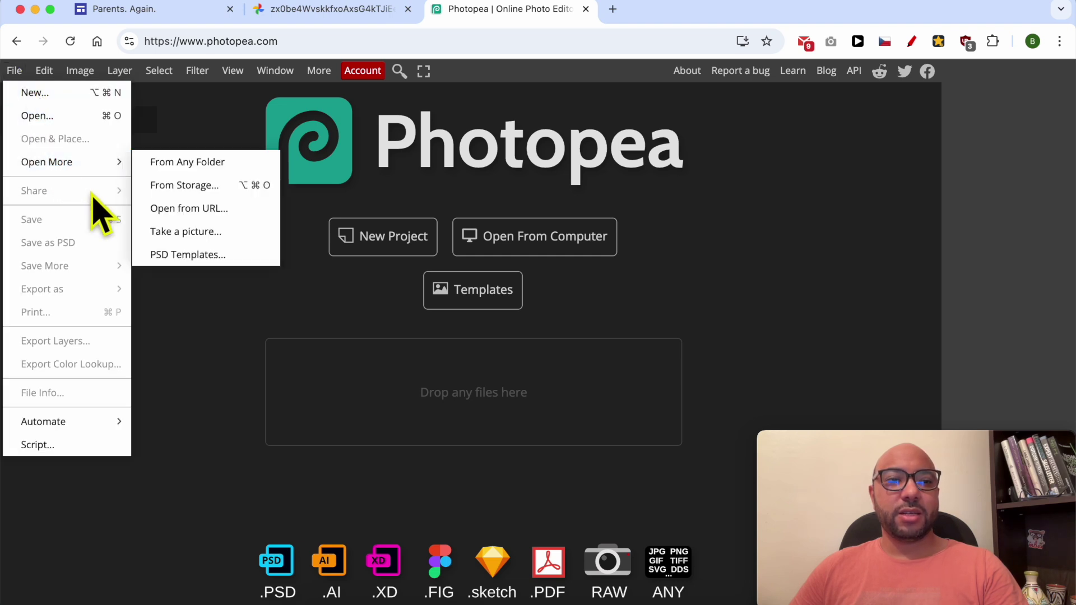
left_click(57, 72)
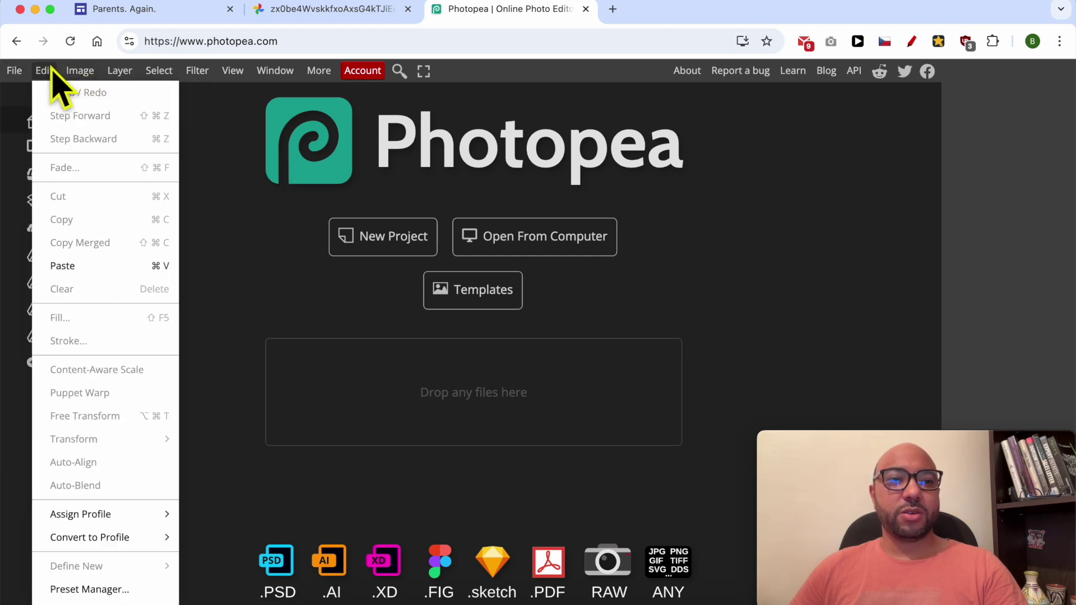
left_click(87, 266)
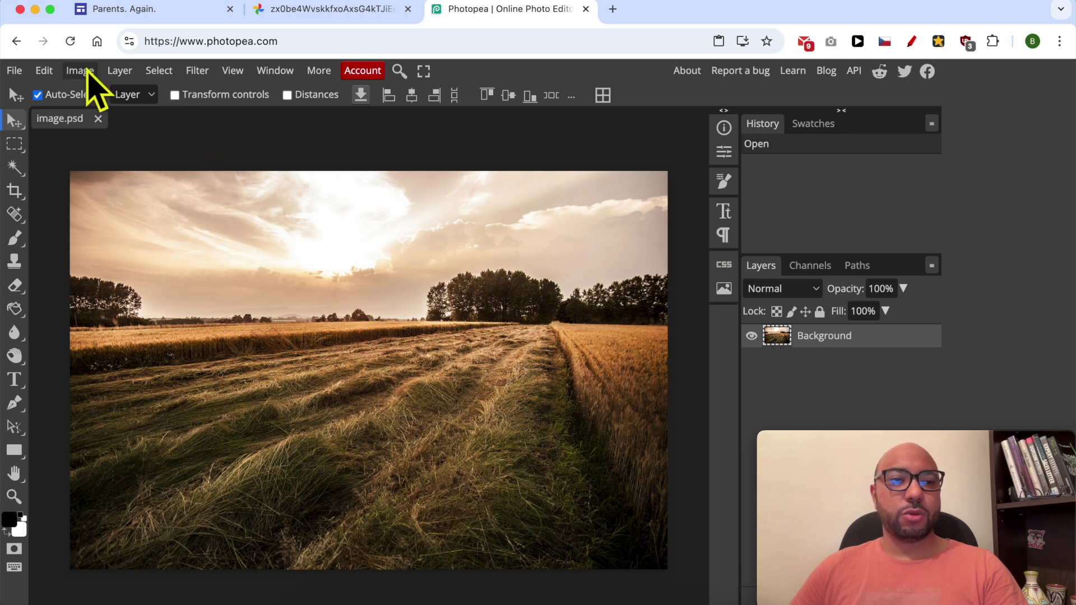
Rotate the wheat-field photo 90° clockwise with Image > Transform
left_click(85, 73)
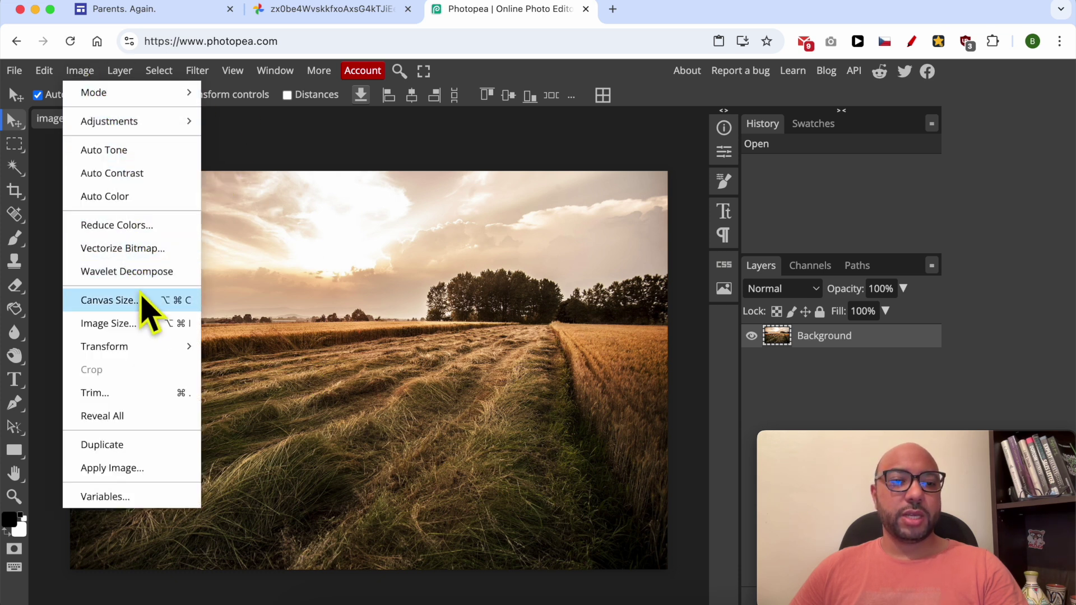
mouse_move(152, 349)
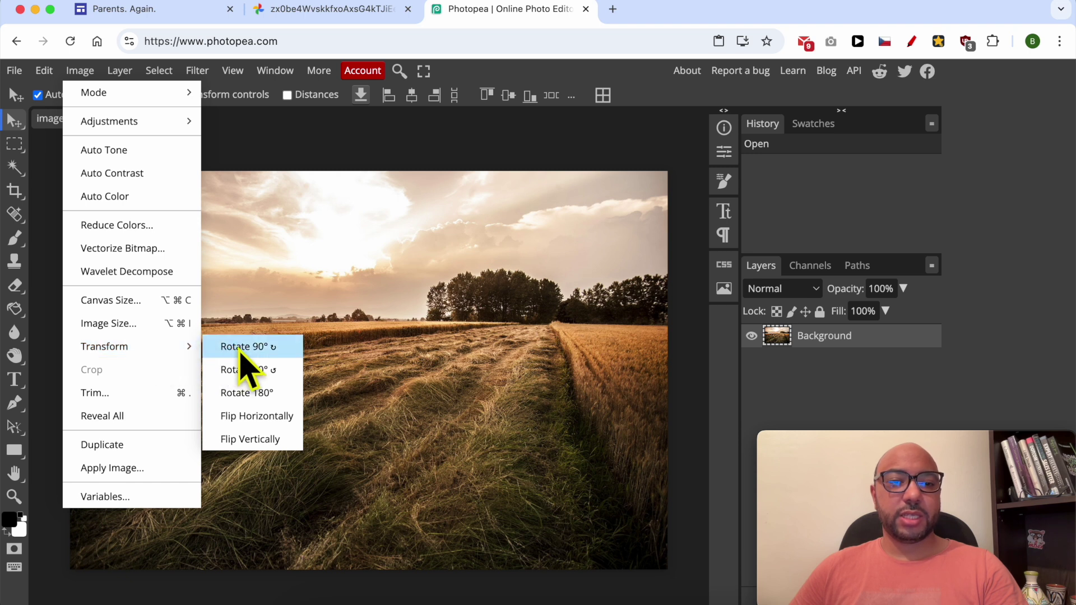
left_click(243, 350)
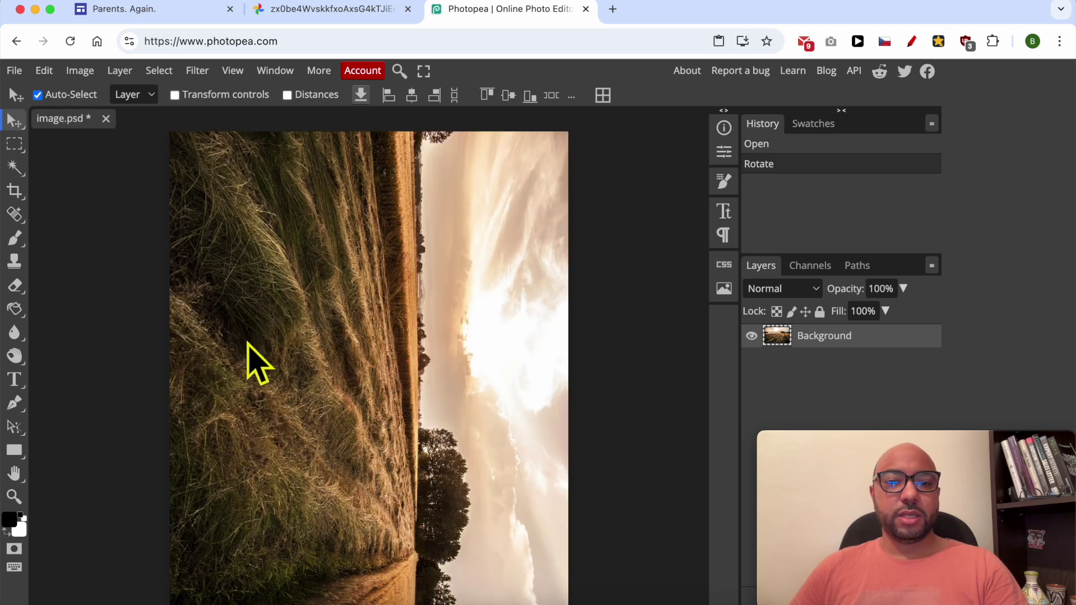
Flip the rotated photo horizontally with Image > Transform > Flip Horizontally
left_click(90, 71)
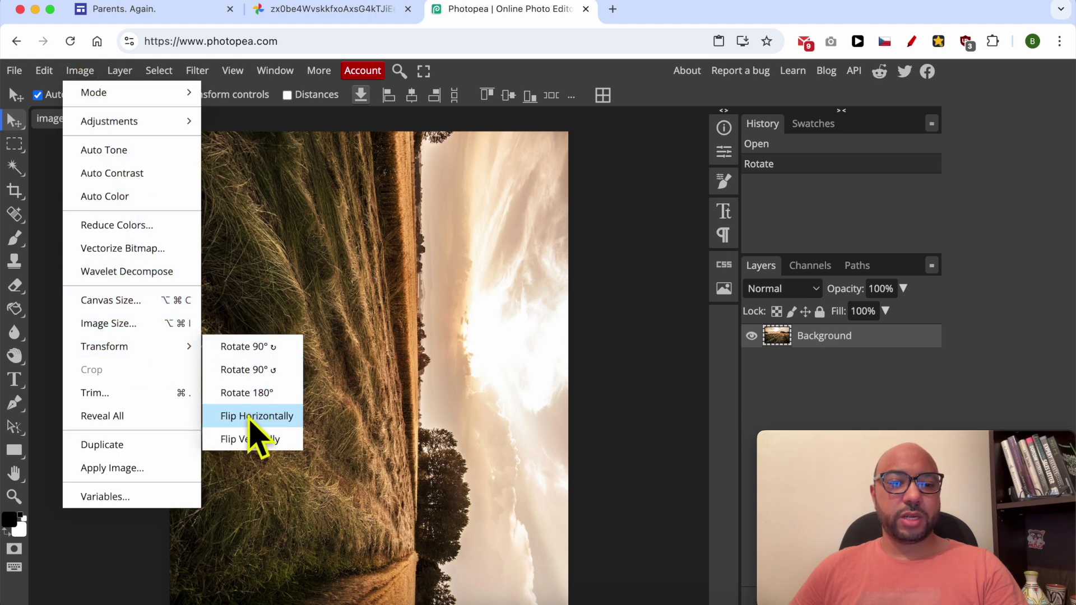
left_click(247, 421)
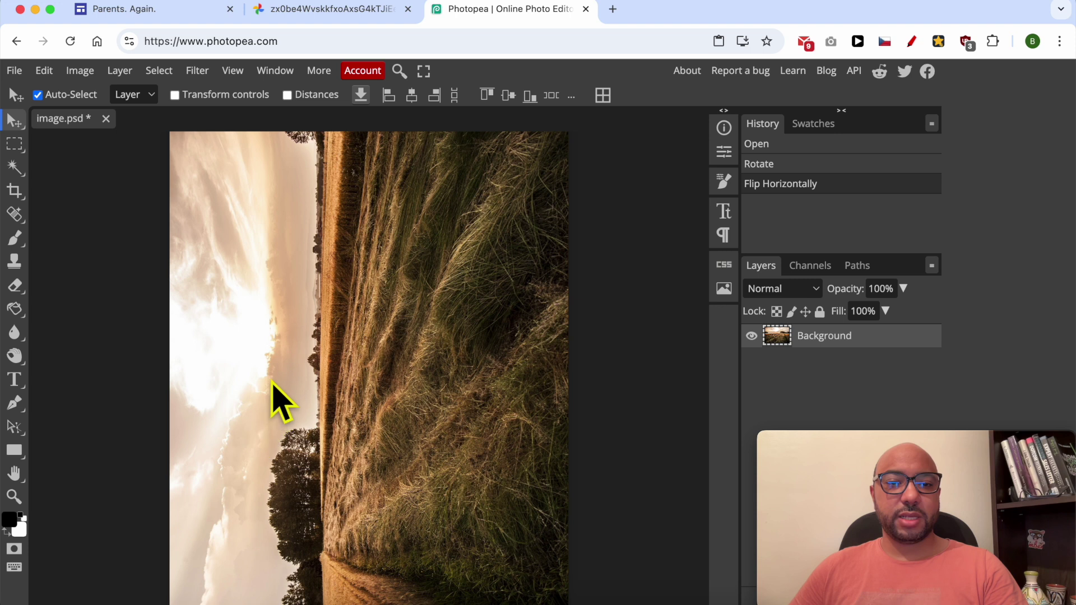
left_click(81, 70)
left_click(298, 251)
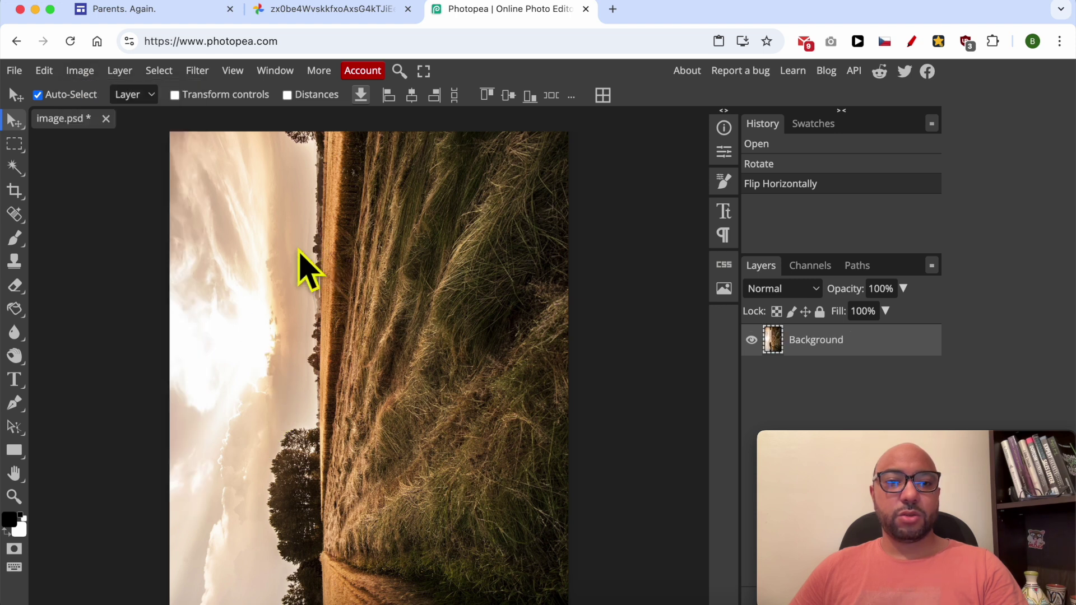
left_click(80, 70)
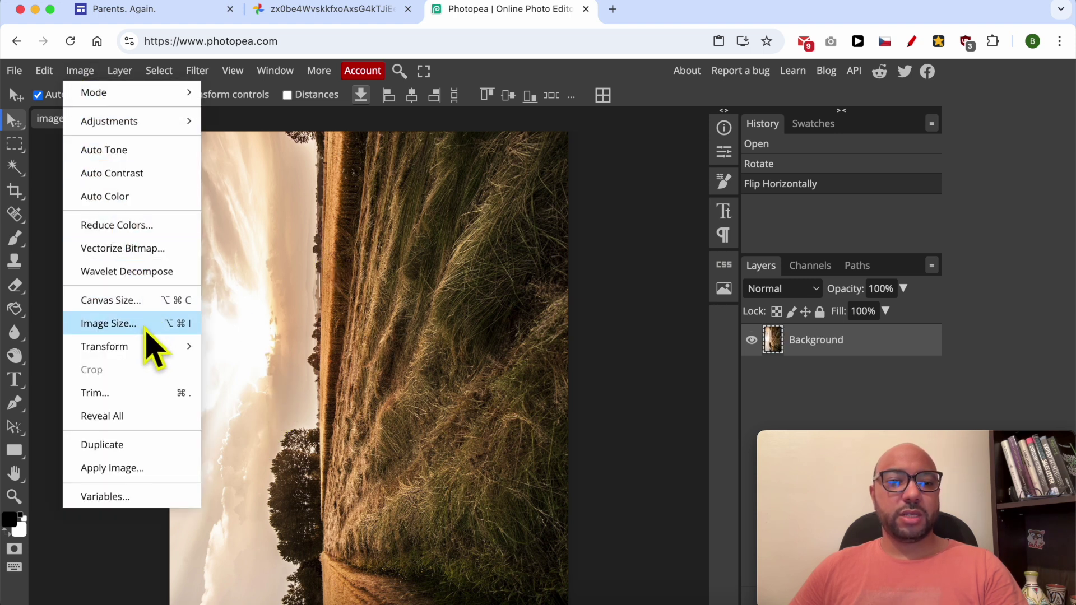
mouse_move(153, 348)
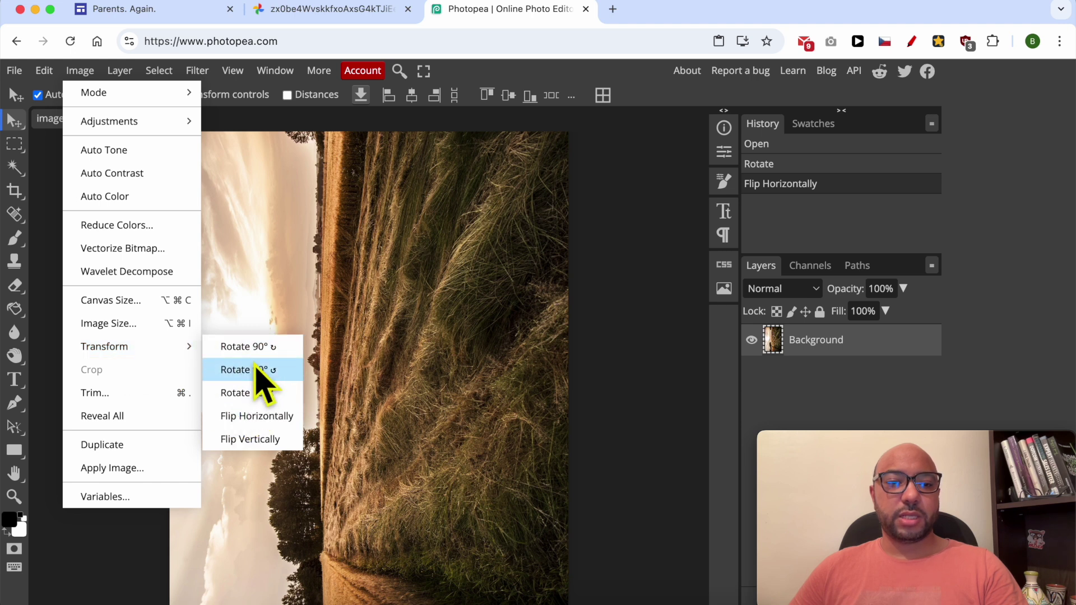
left_click(363, 279)
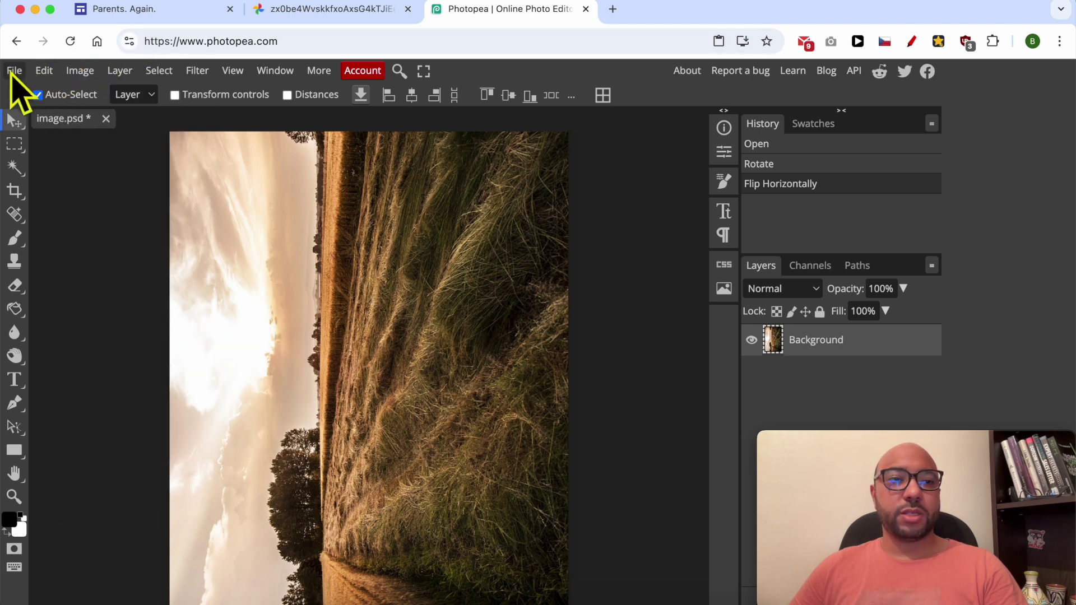
Open File > Export as JPG, briefly switching the format to PNG and back to JPG
left_click(14, 71)
mouse_move(88, 273)
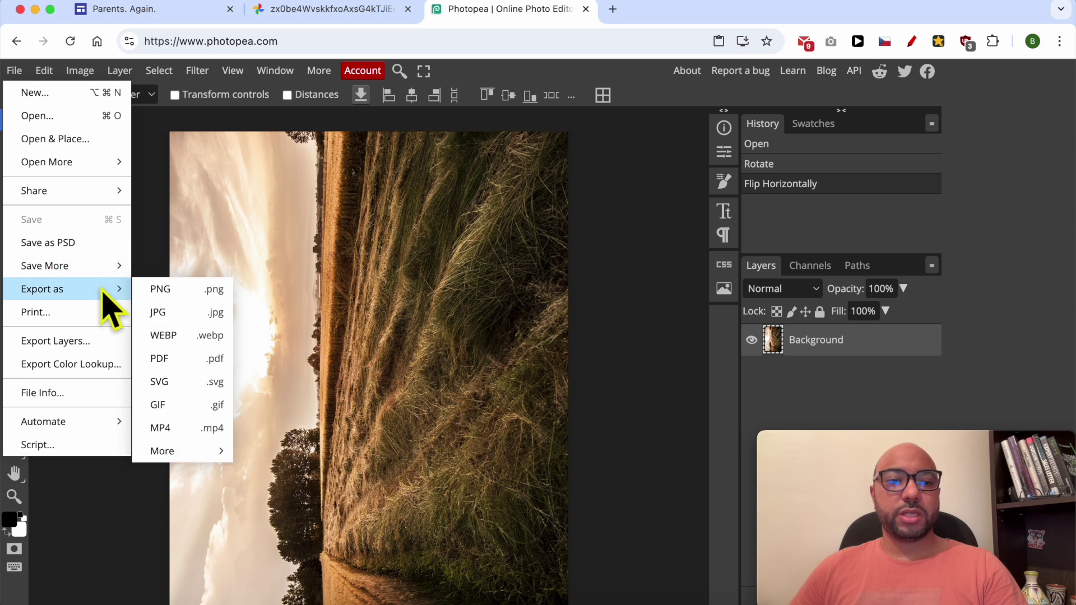
left_click(175, 312)
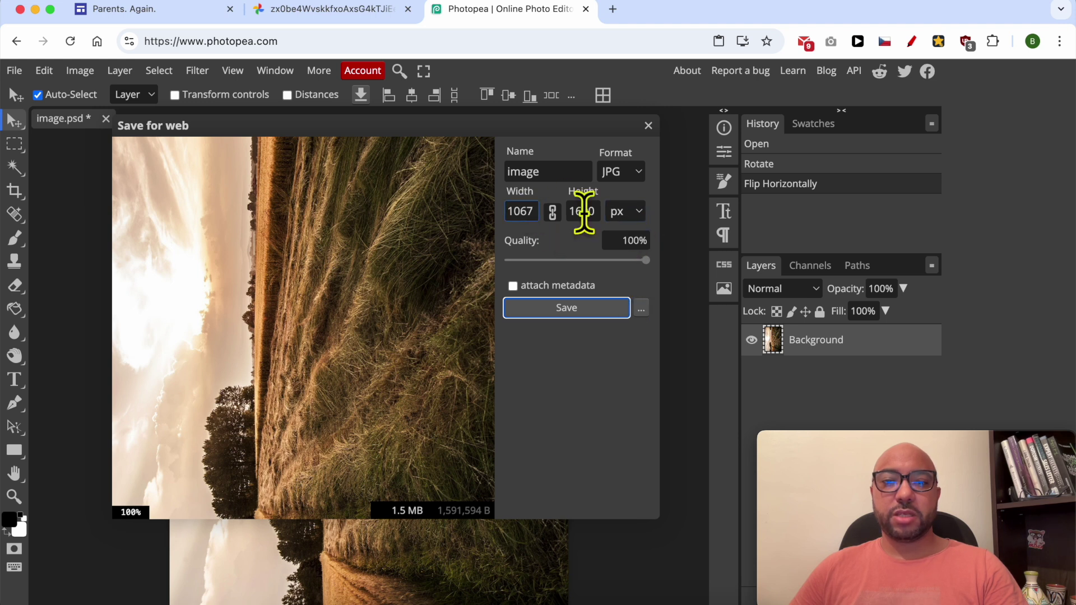
left_click_drag(645, 261, 630, 261)
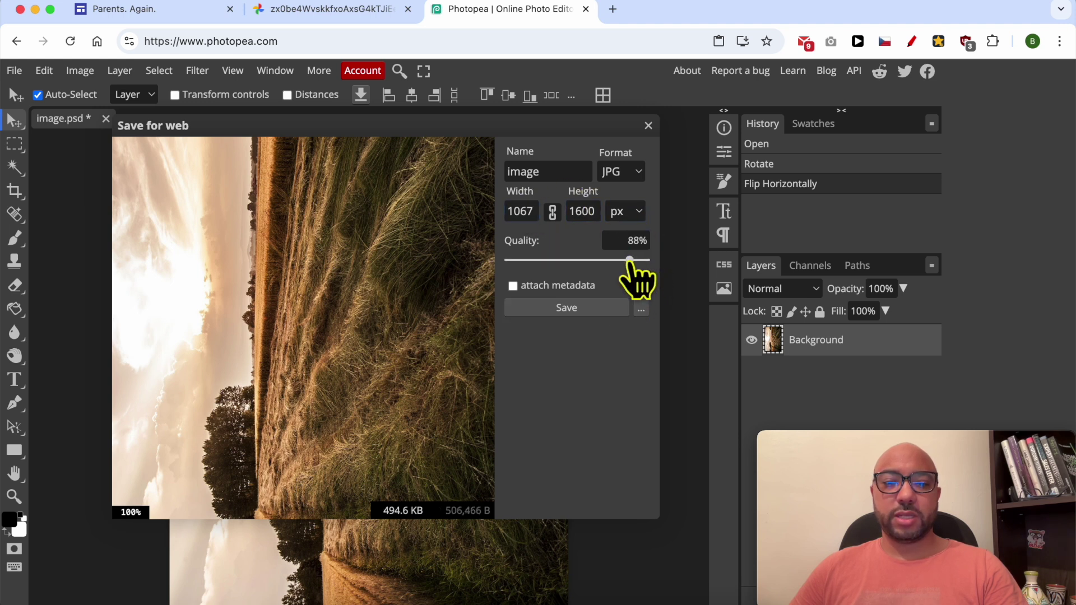
left_click(630, 174)
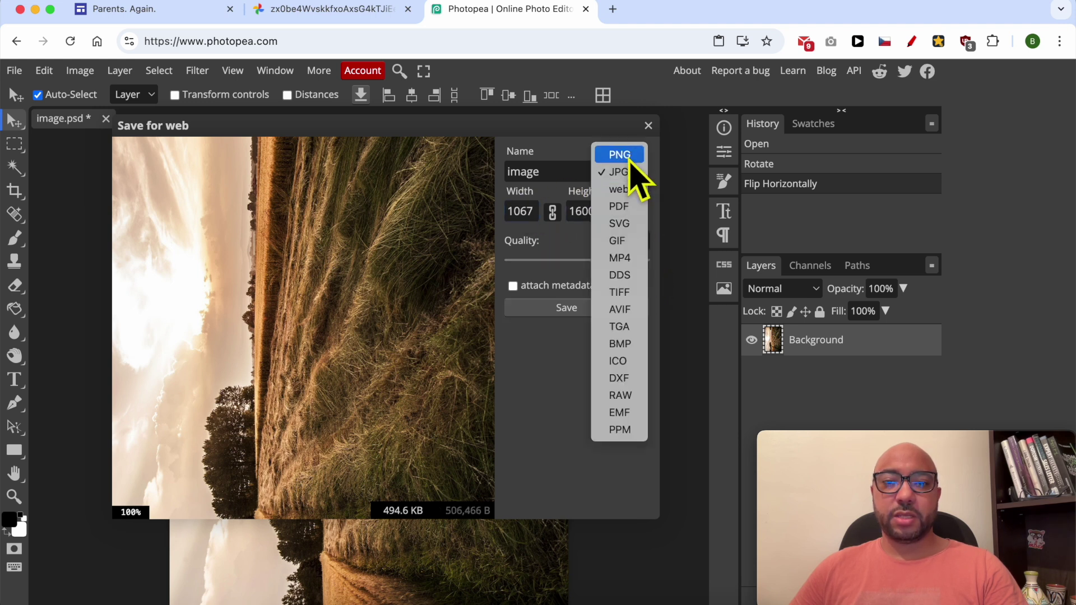
left_click(629, 163)
key("Up")
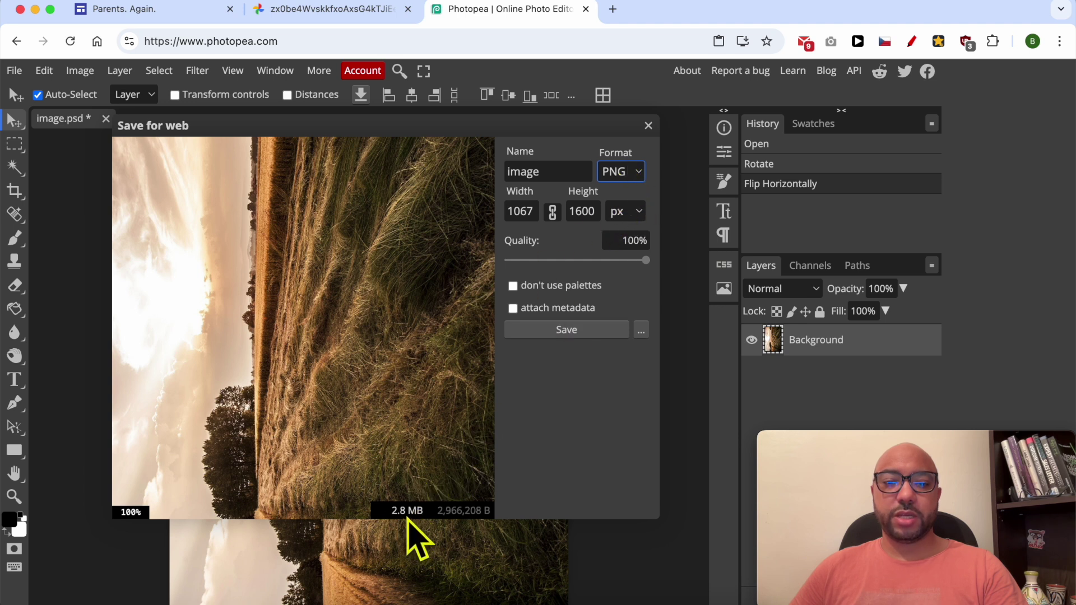
left_click(629, 173)
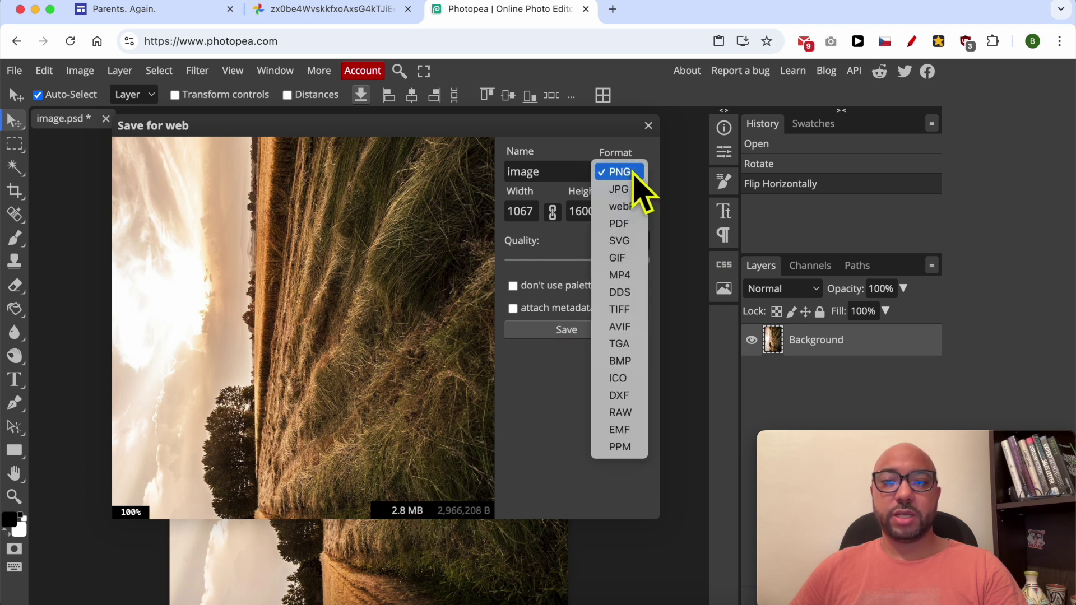
left_click(502, 414)
key("Down")
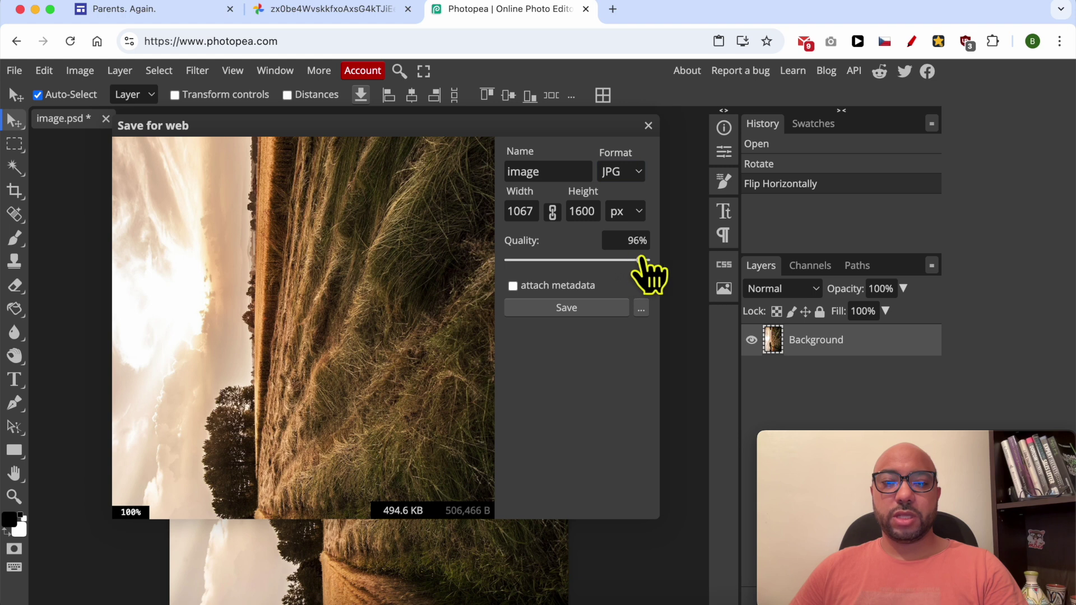
Set JPG quality to 84% and width to 867 px (1300 high), and save as image (5).jpg
left_click_drag(642, 259, 629, 260)
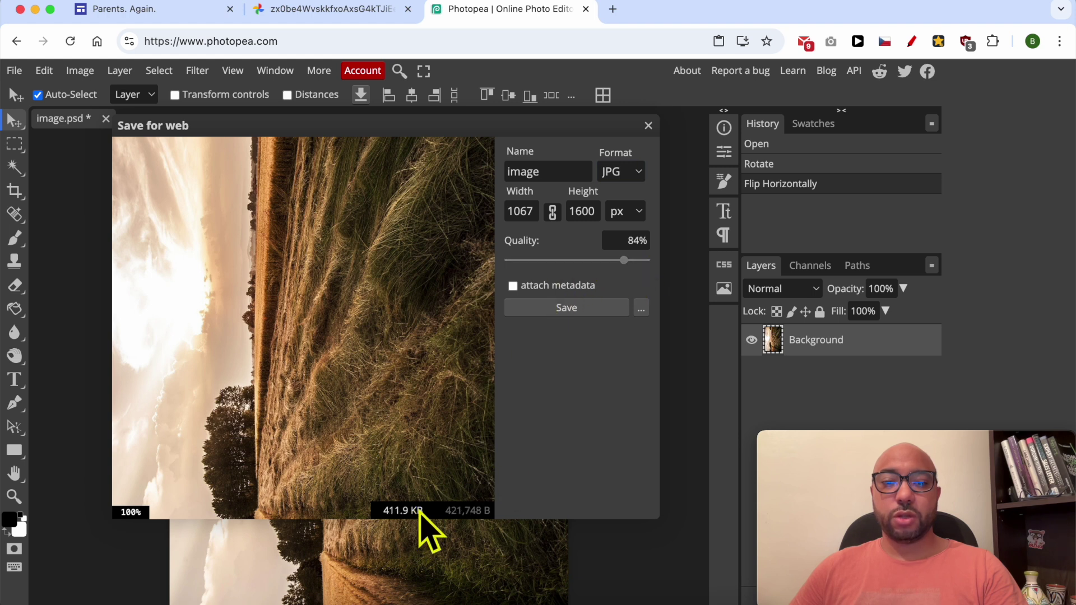
left_click(525, 213)
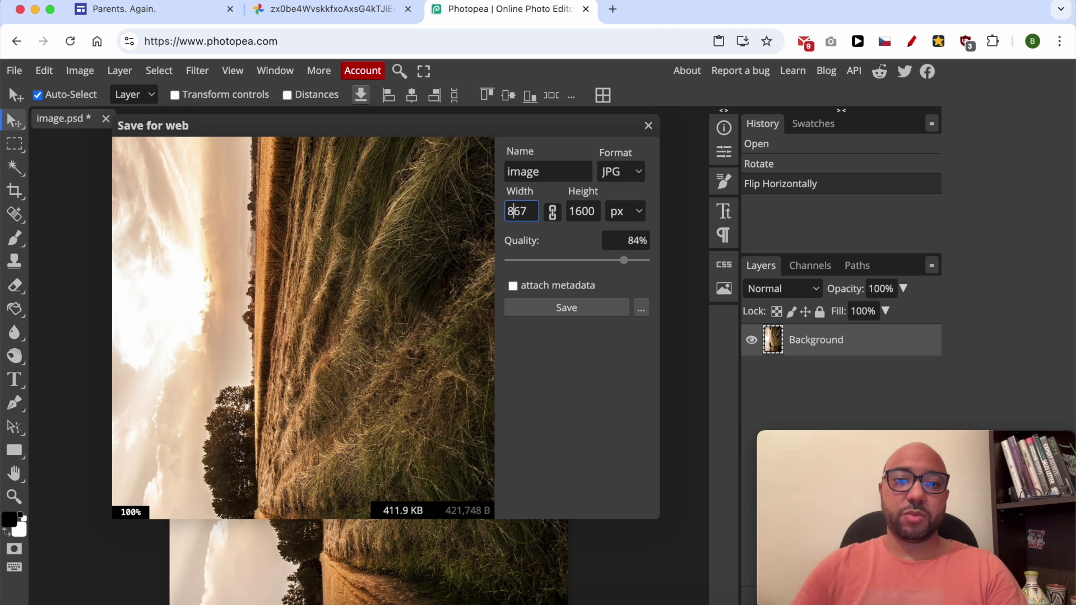
double_click(527, 209)
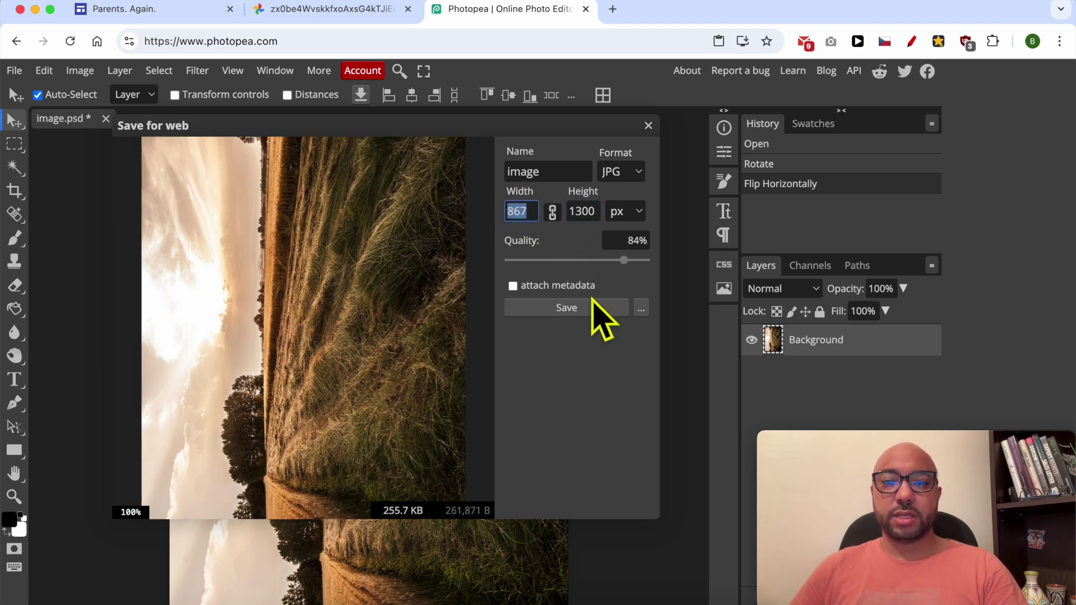
left_click(566, 308)
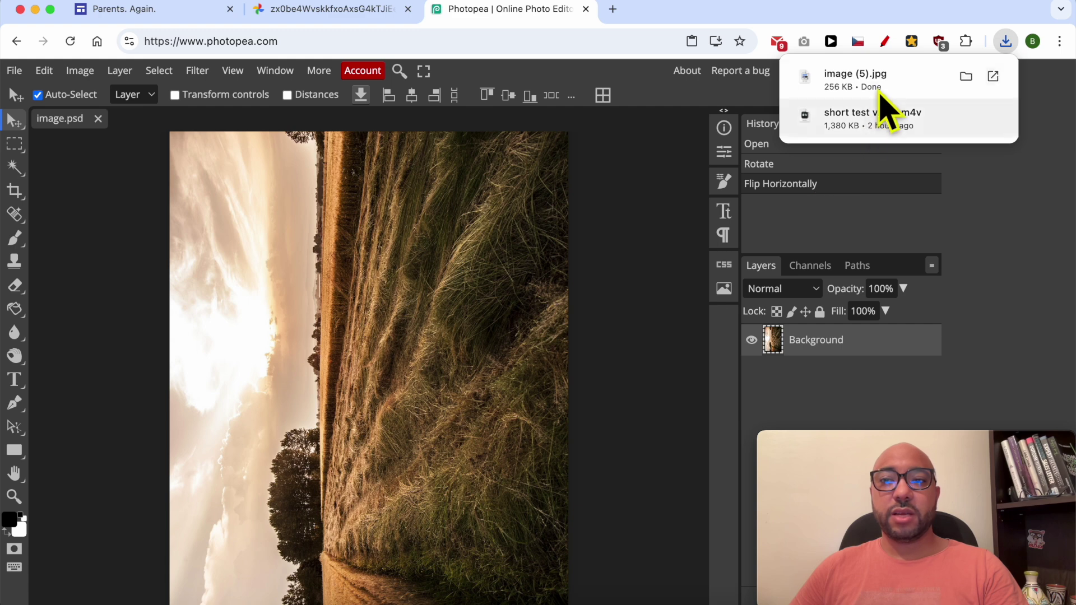
left_click(155, 11)
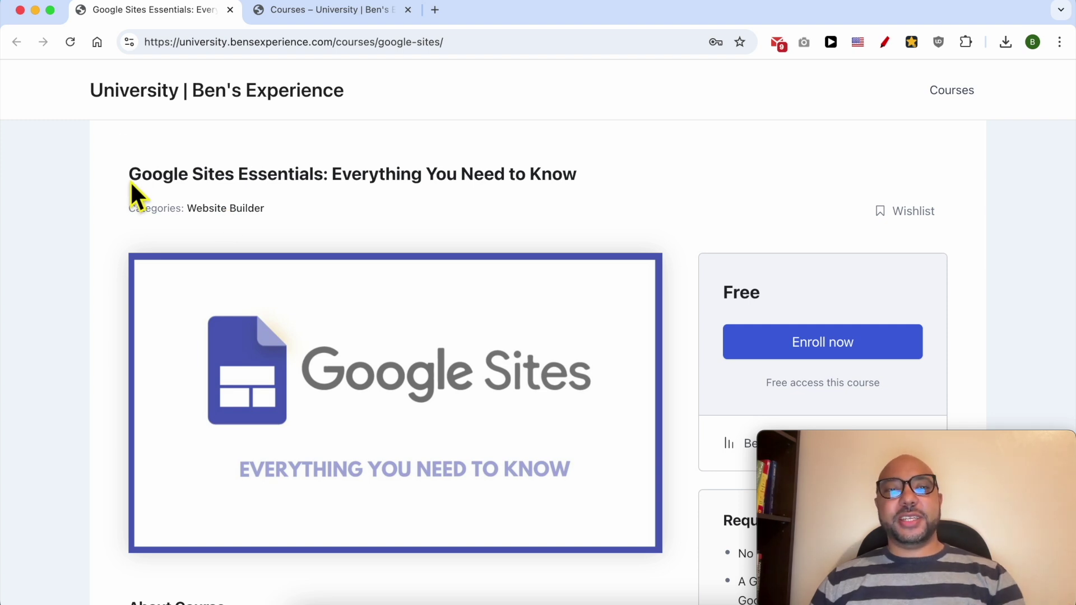
Expand the Building Content and Enhancing Your Google Site lesson lists
scroll(110, 235, "down", 10)
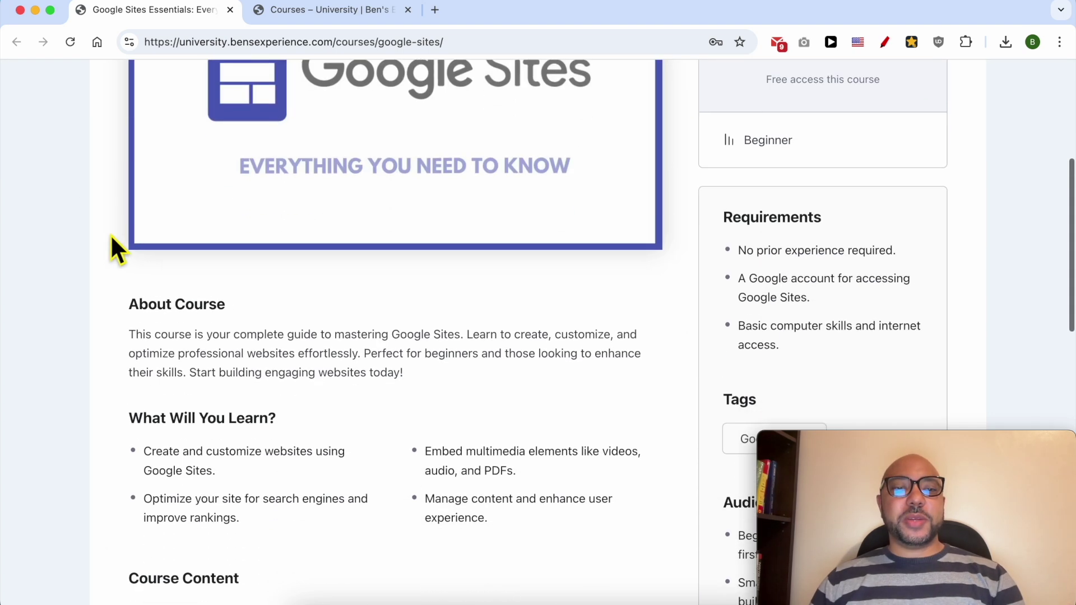
scroll(111, 235, "down", 3)
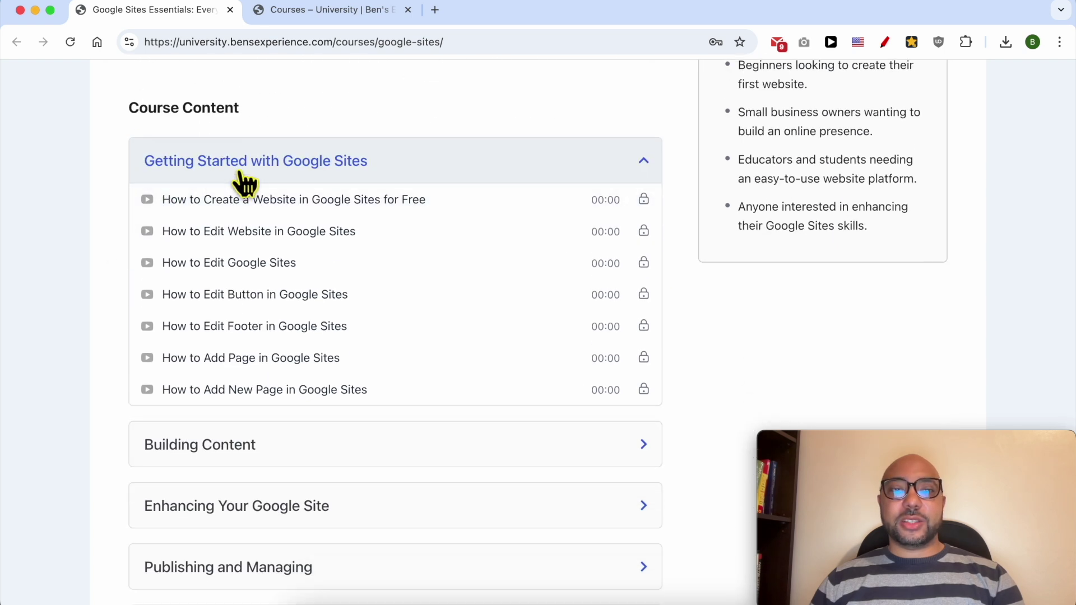
scroll(244, 181, "down", 3)
left_click(221, 325)
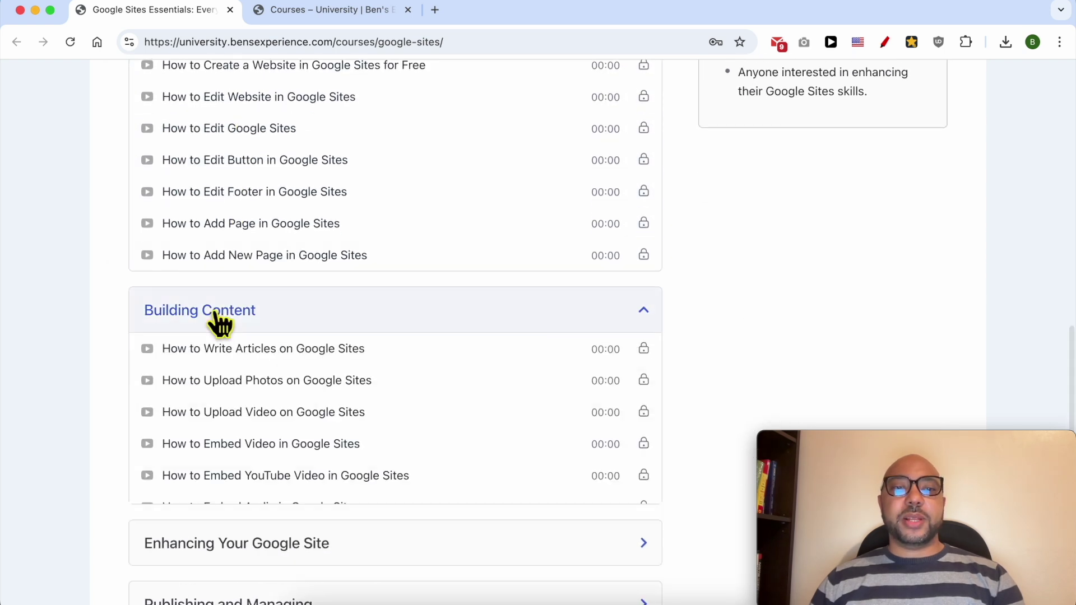
scroll(220, 322, "down", 3)
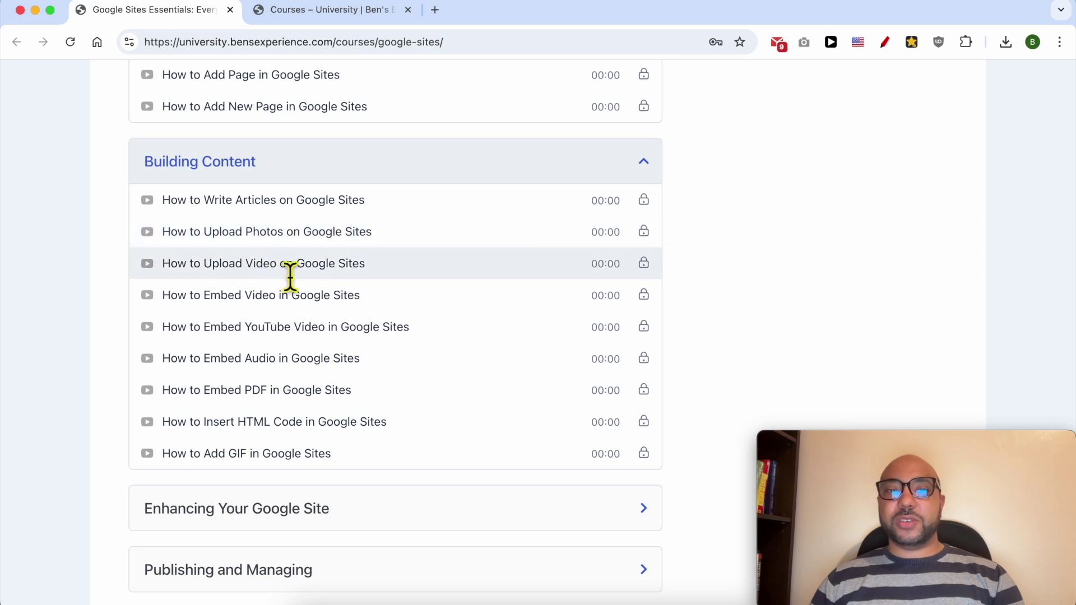
scroll(274, 280, "down", 5)
left_click(256, 290)
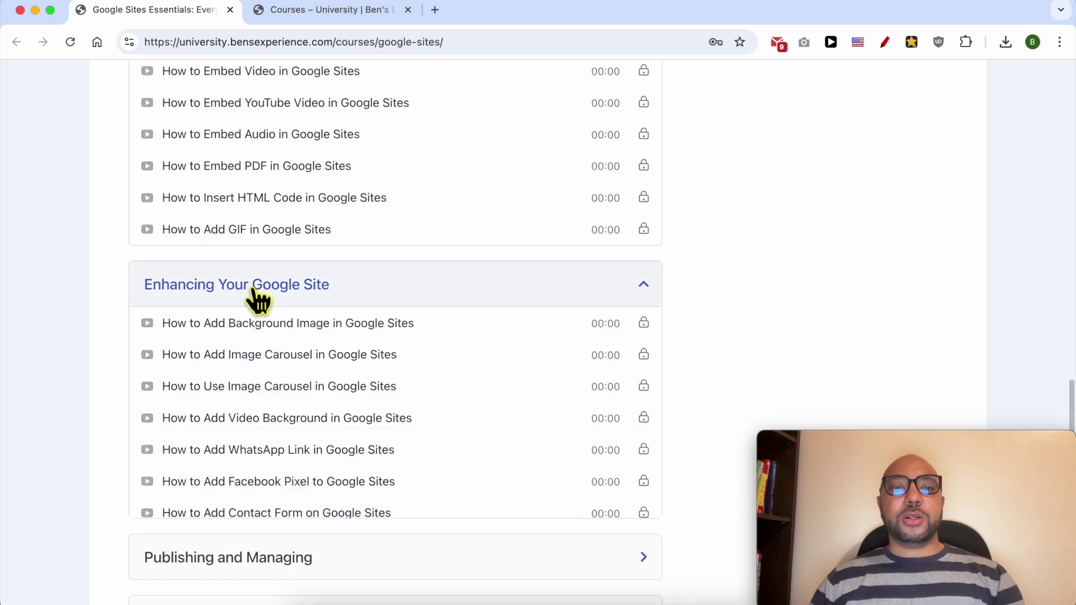
Expand the Publishing and Managing and Customizing and Advanced Features lesson lists
scroll(269, 340, "down", 3)
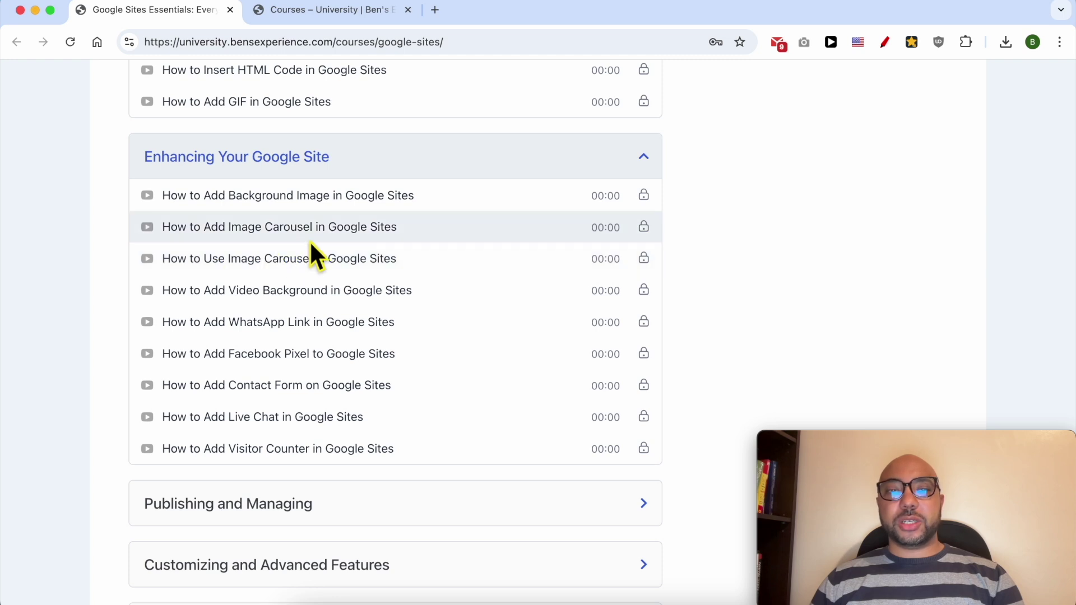
scroll(283, 266, "down", 2)
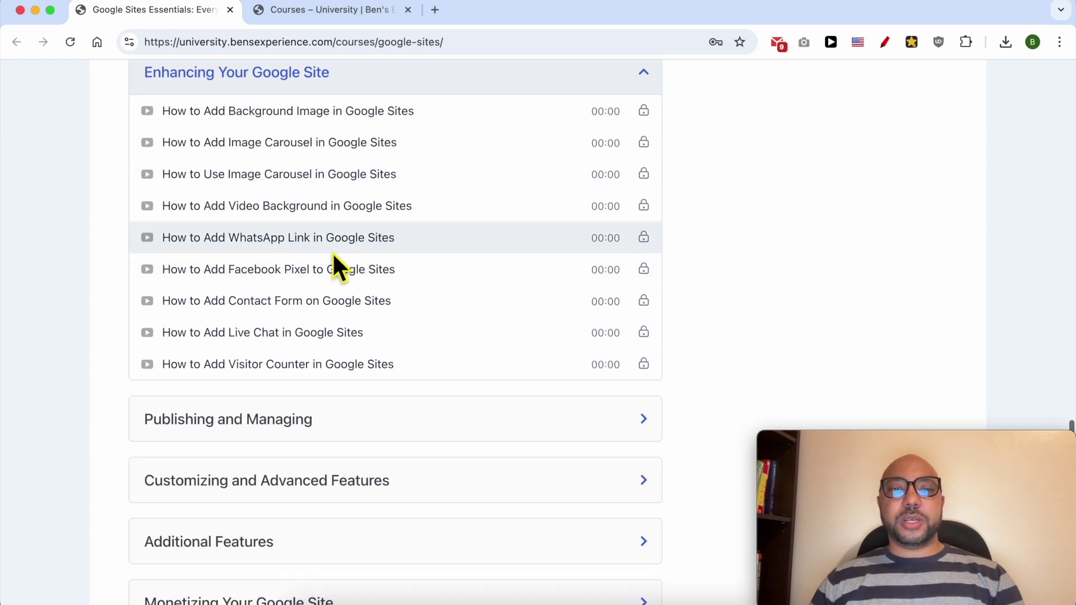
scroll(355, 283, "down", 4)
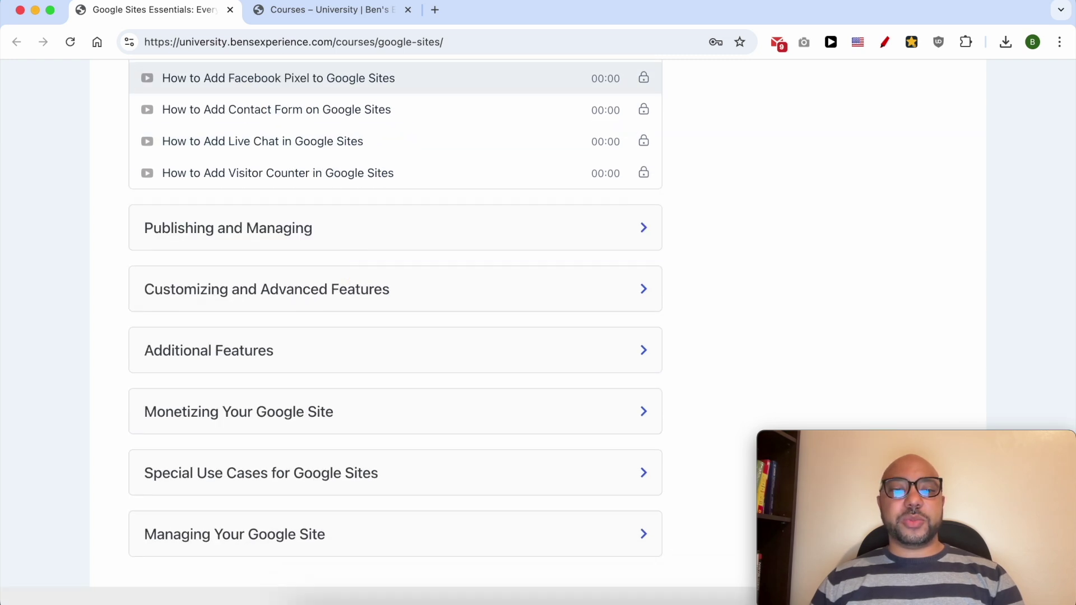
scroll(286, 233, "down", 1)
left_click(286, 233)
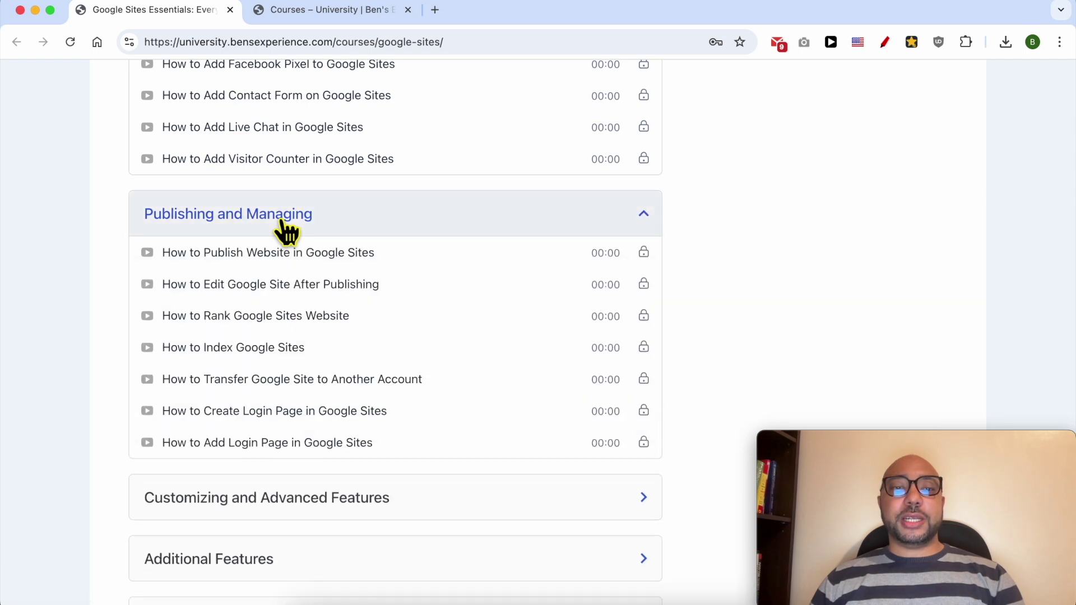
scroll(278, 264, "down", 2)
left_click(224, 390)
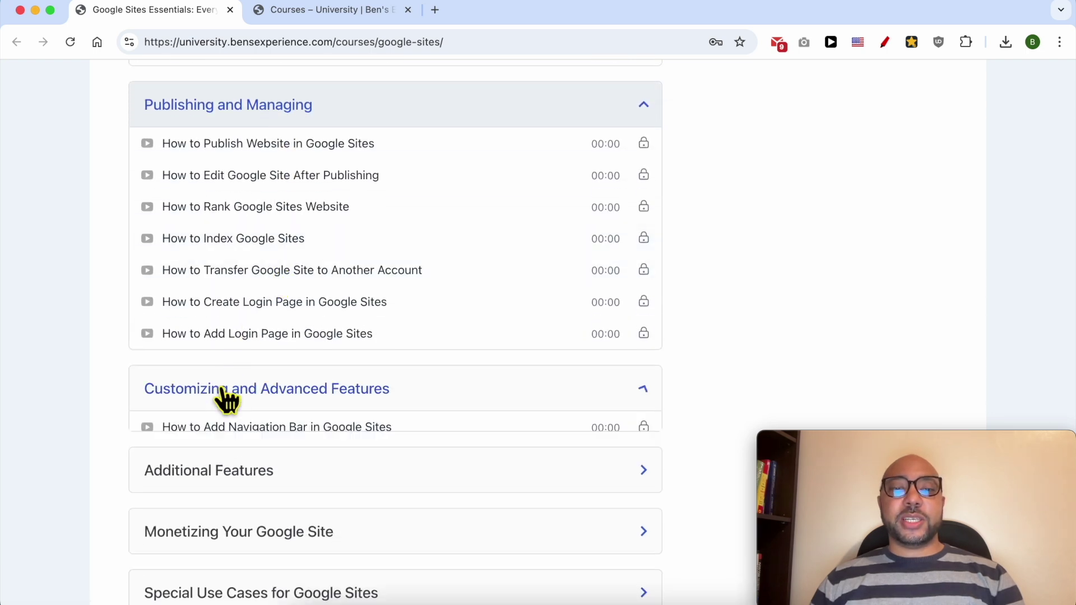
Expand the Additional Features and Monetizing Your Google Site lesson lists
scroll(288, 333, "down", 6)
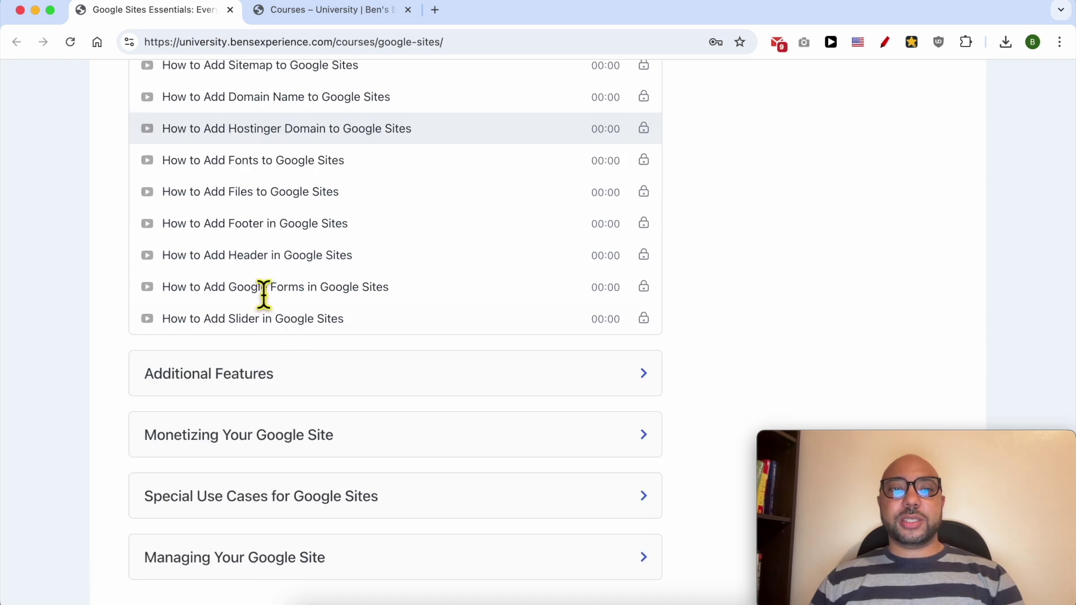
scroll(233, 164, "up", 1)
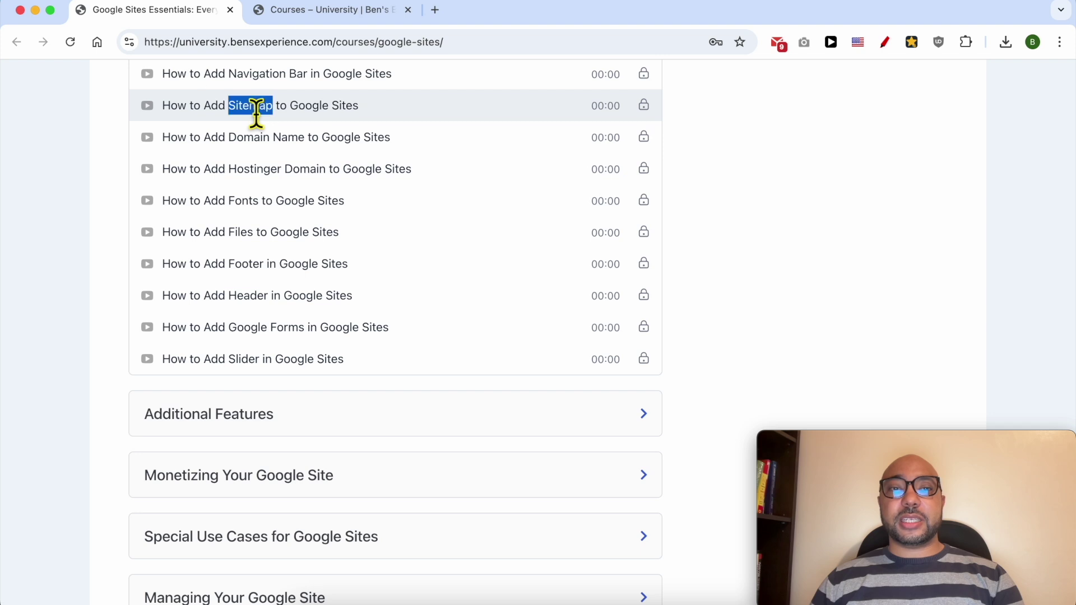
scroll(256, 112, "down", 2)
left_click(282, 318)
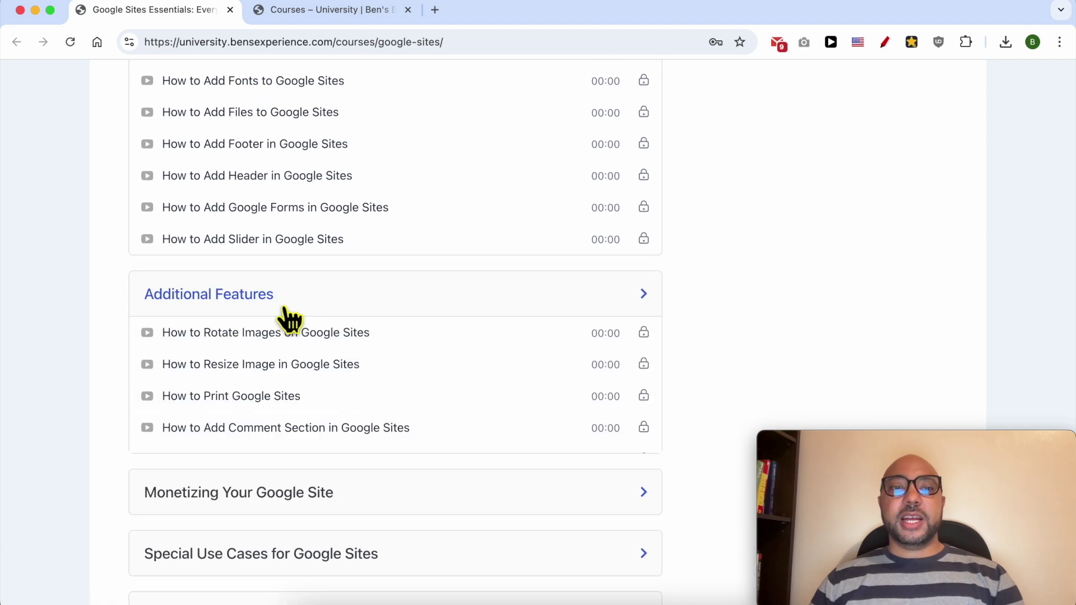
left_click(286, 319)
left_click(290, 319)
scroll(288, 317, "down", 3)
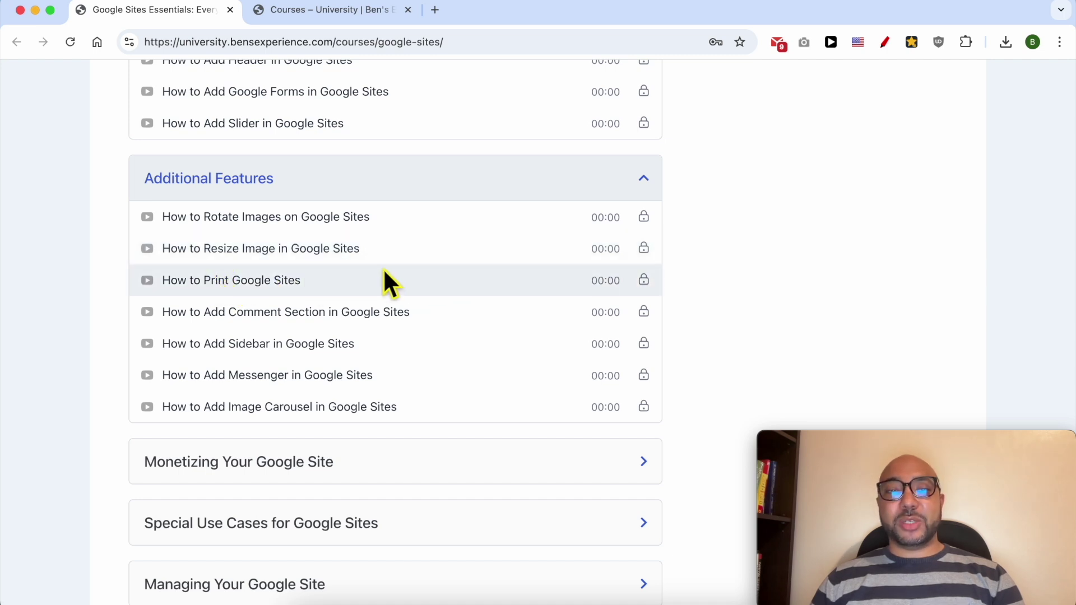
scroll(335, 297, "down", 2)
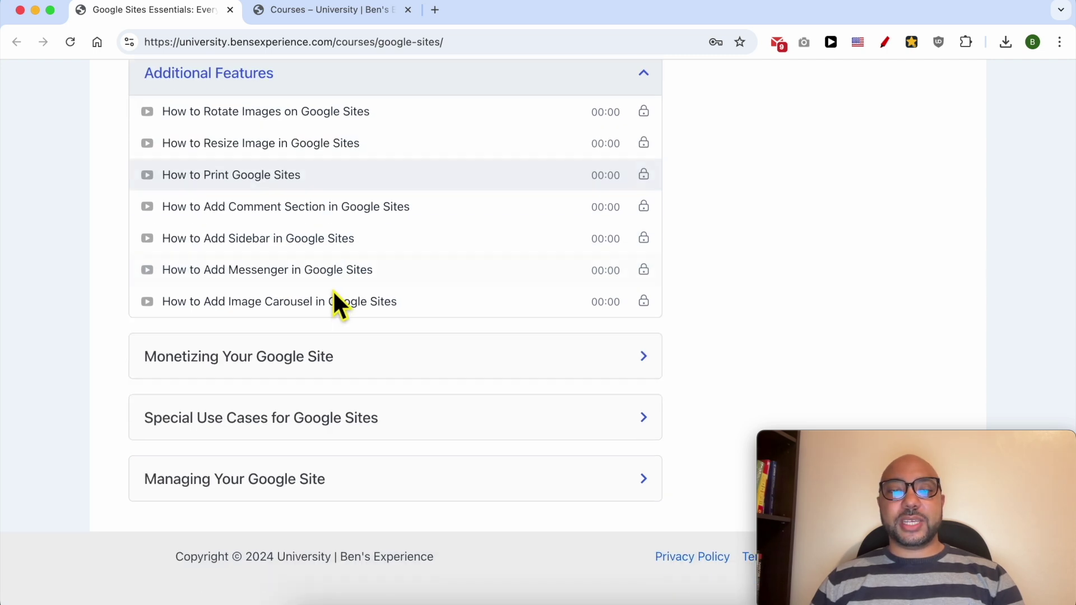
left_click(268, 366)
scroll(270, 369, "down", 2)
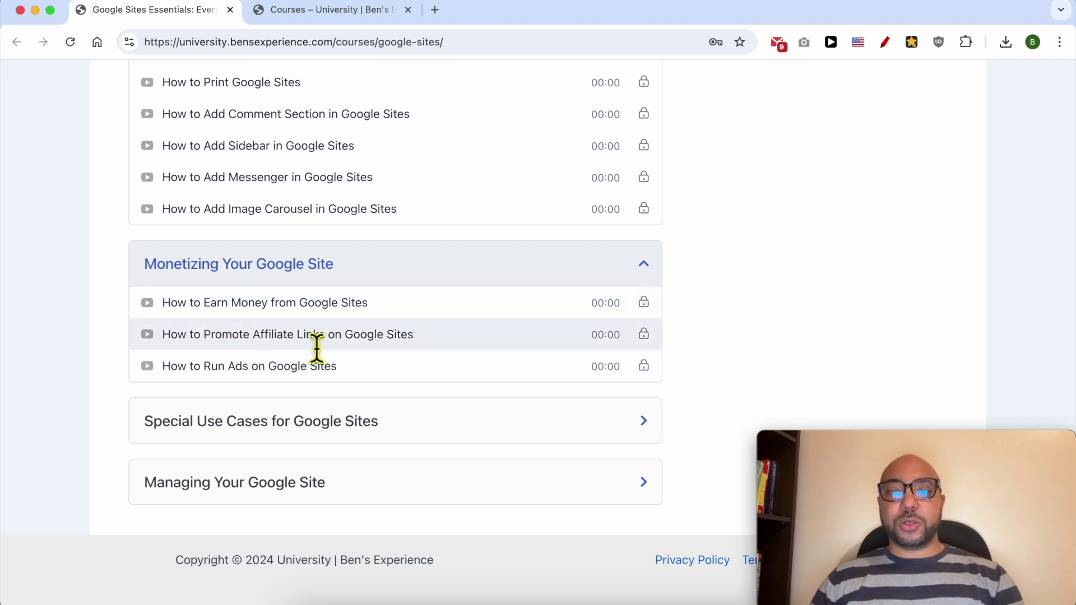
Expand Special Use Cases and Managing Your Google Site lessons, then scroll back up
left_click(277, 428)
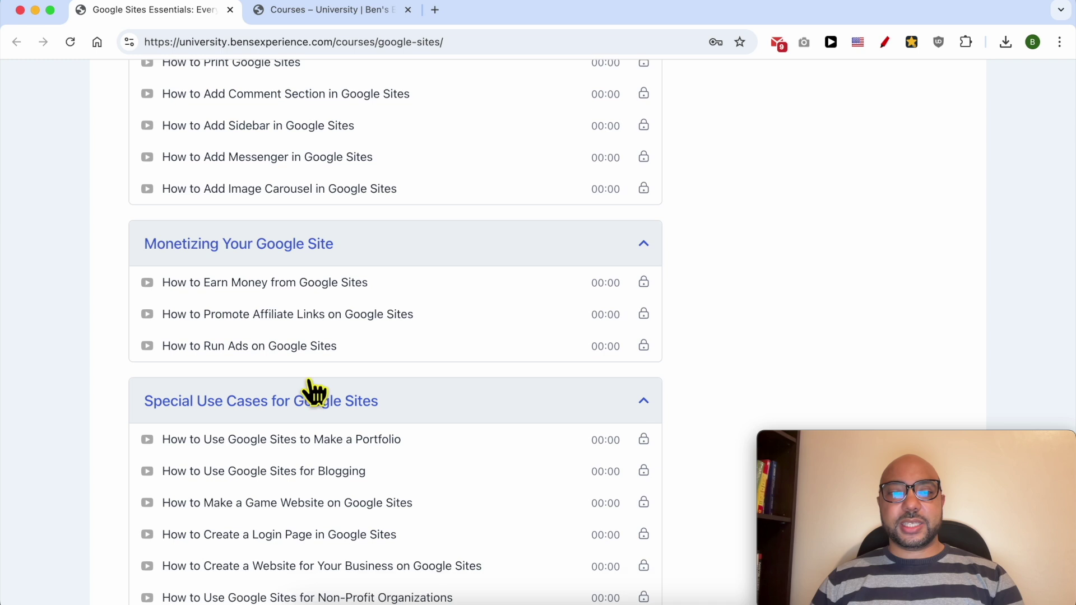
scroll(313, 392, "down", 5)
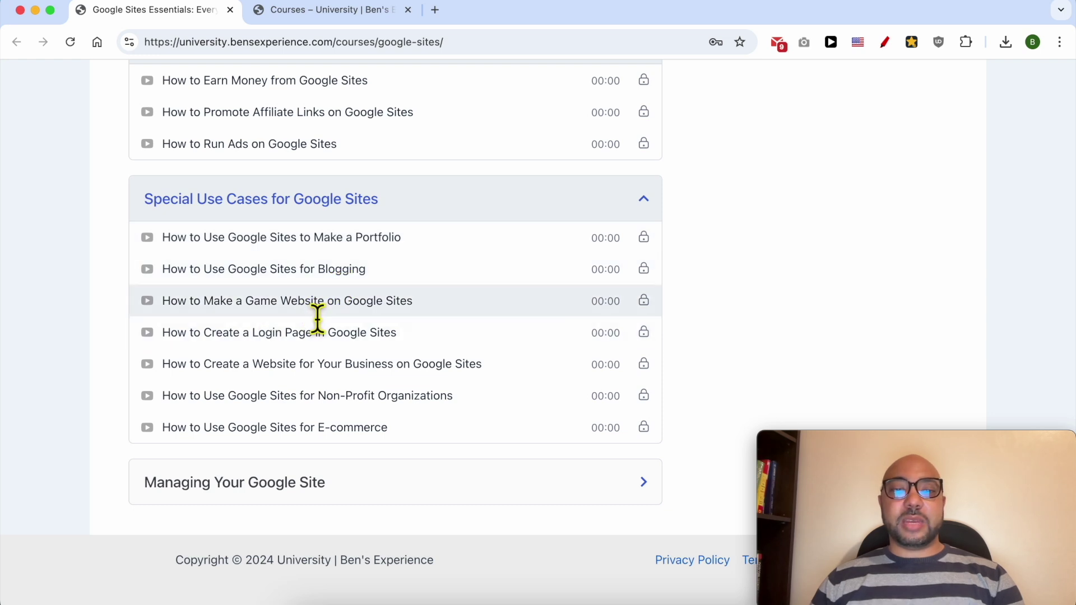
triple_click(268, 336)
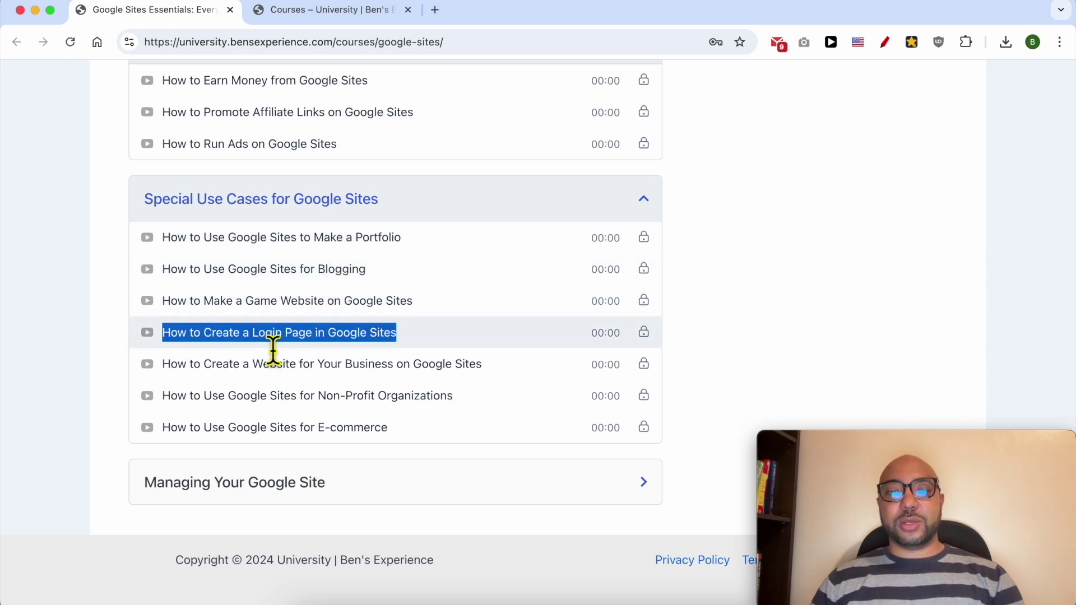
scroll(245, 464, "down", 1)
left_click(244, 460)
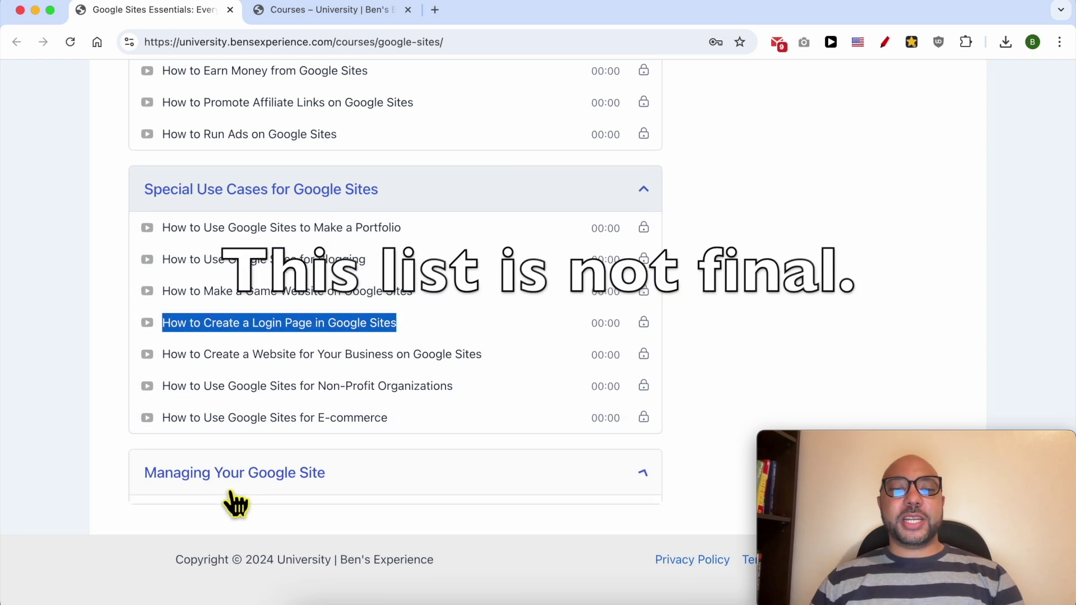
scroll(234, 494, "down", 5)
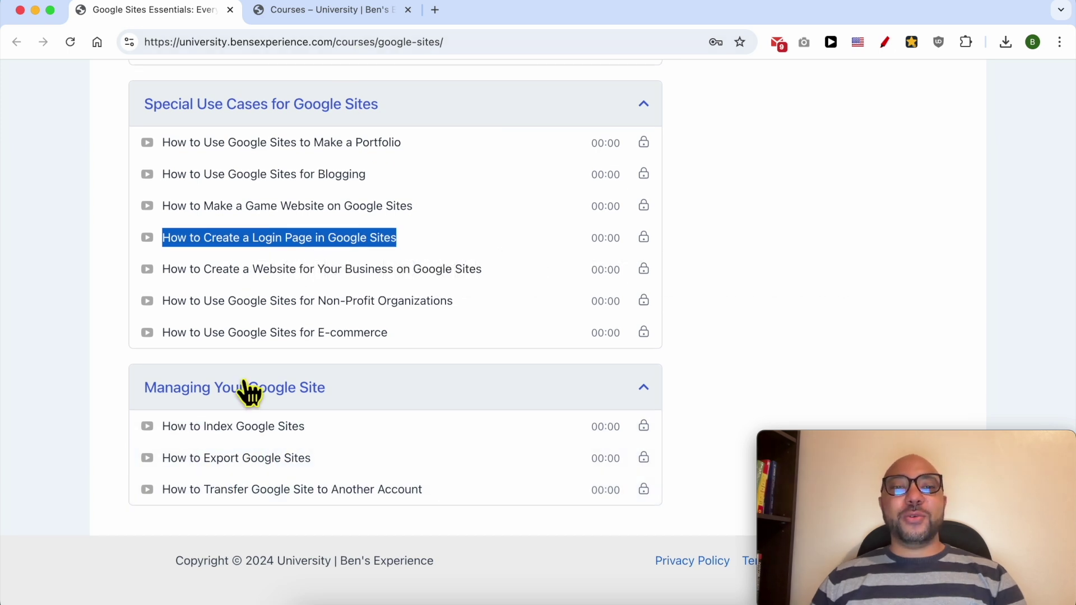
scroll(247, 392, "up", 20)
scroll(249, 382, "up", 20)
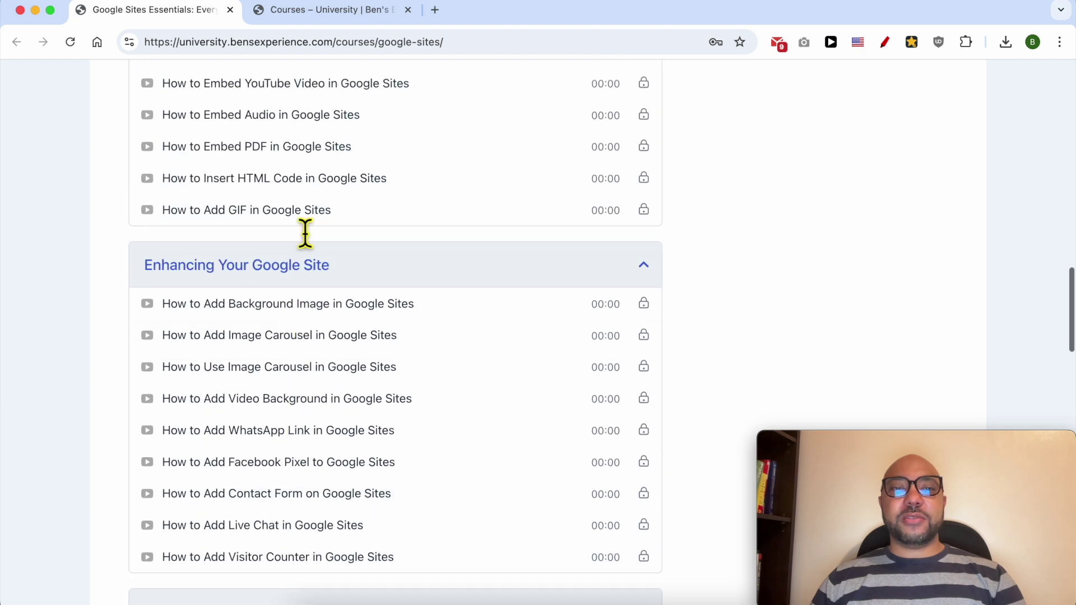
Switch to the Courses – University tab and scroll down to Bluehost Shared Hosting Explained
left_click(318, 10)
scroll(386, 140, "down", 8)
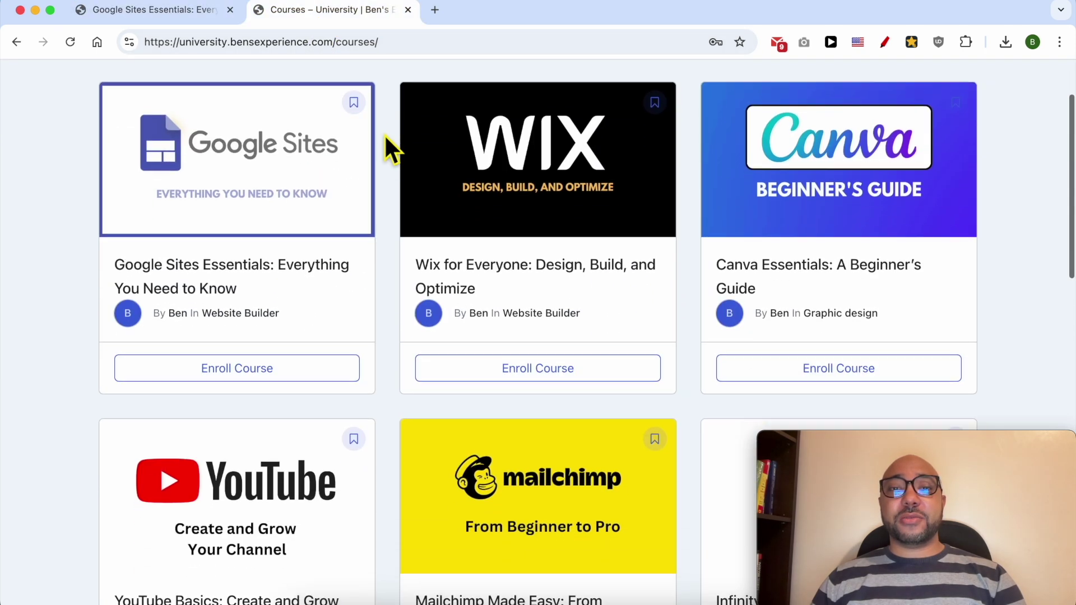
scroll(385, 138, "down", 5)
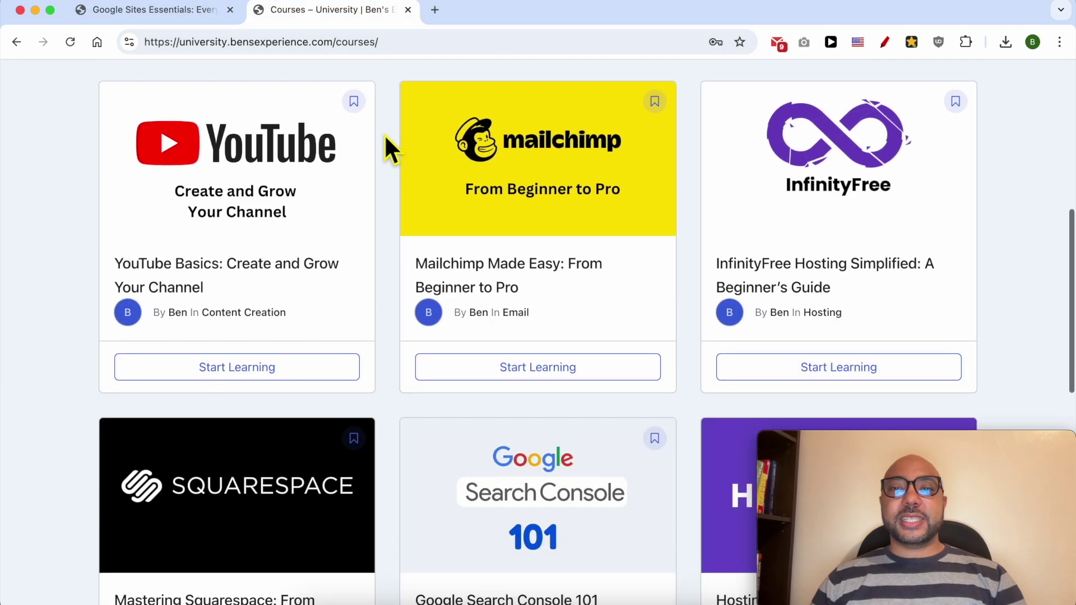
scroll(385, 139, "down", 14)
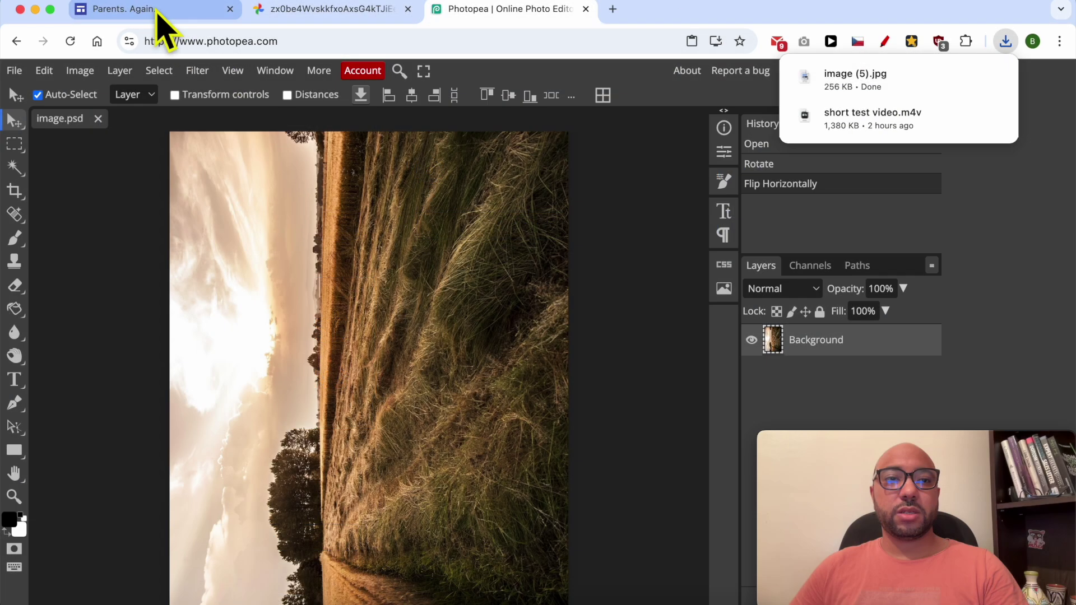
Switch to the Parents. Again. tab and exit preview back to the site editor
left_click(159, 11)
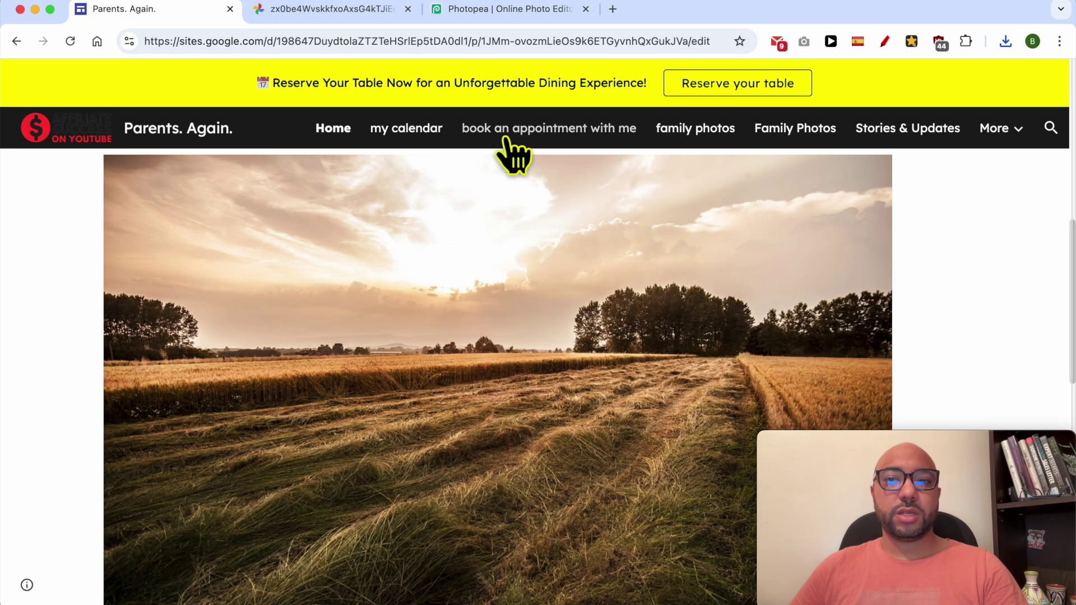
scroll(629, 312, "down", 3)
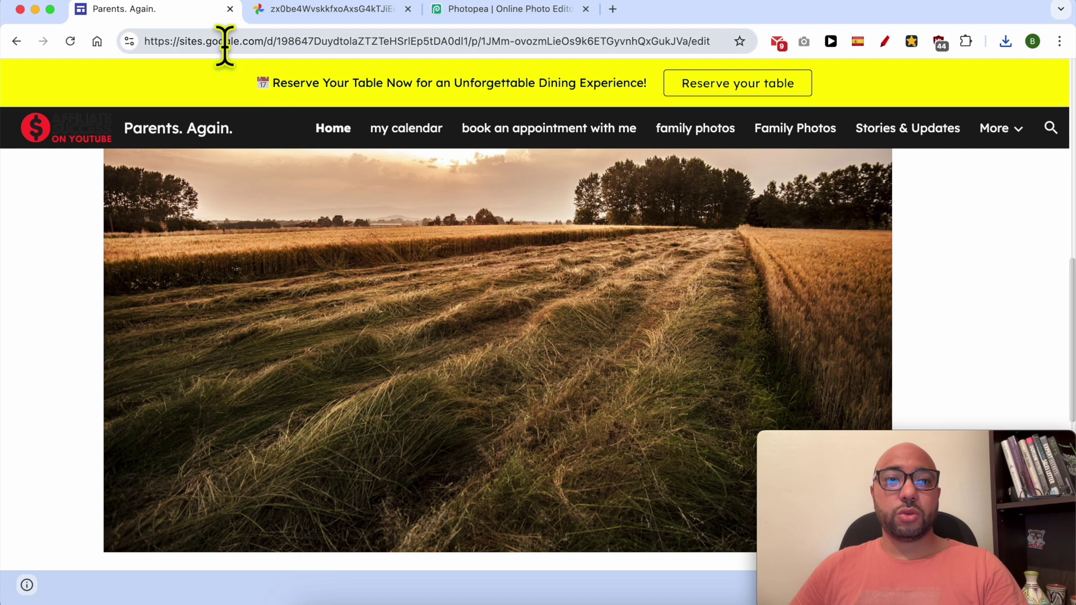
scroll(384, 317, "down", 10)
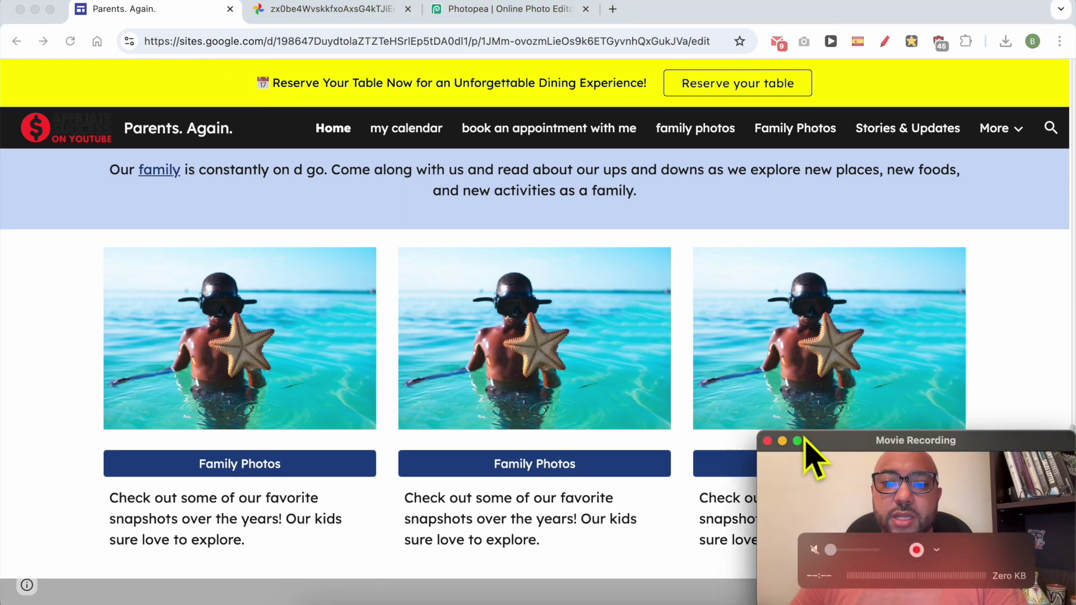
left_click_drag(812, 456, 810, 228)
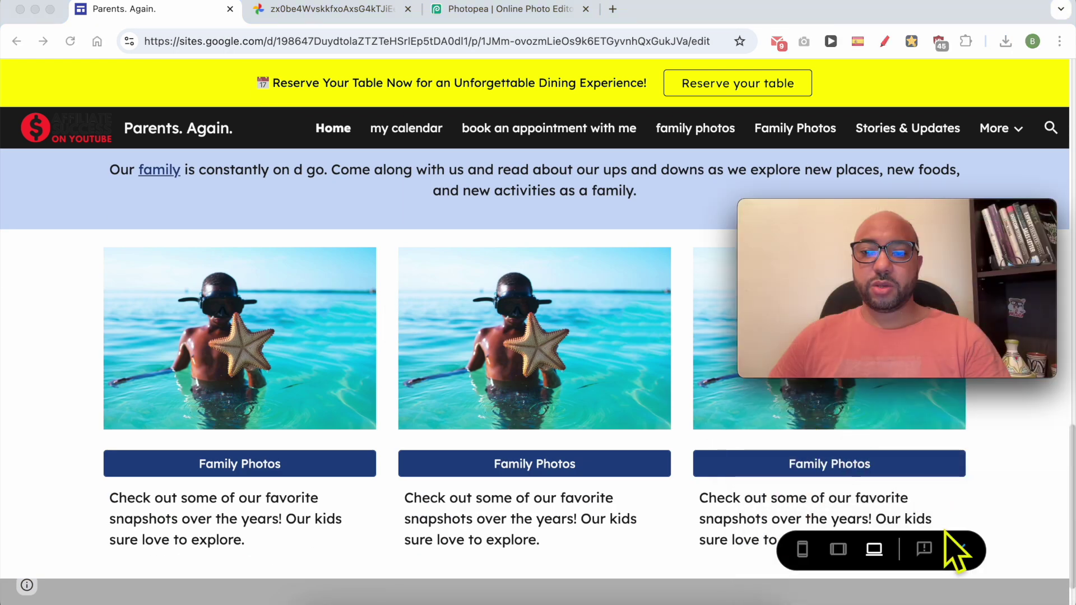
left_click(960, 550)
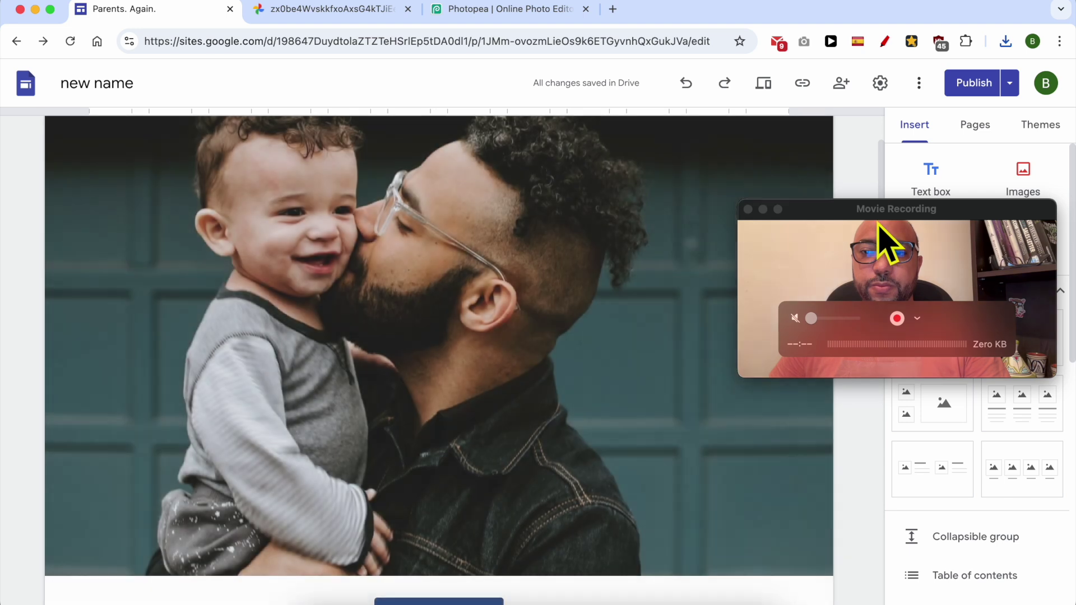
left_click_drag(878, 225, 915, 456)
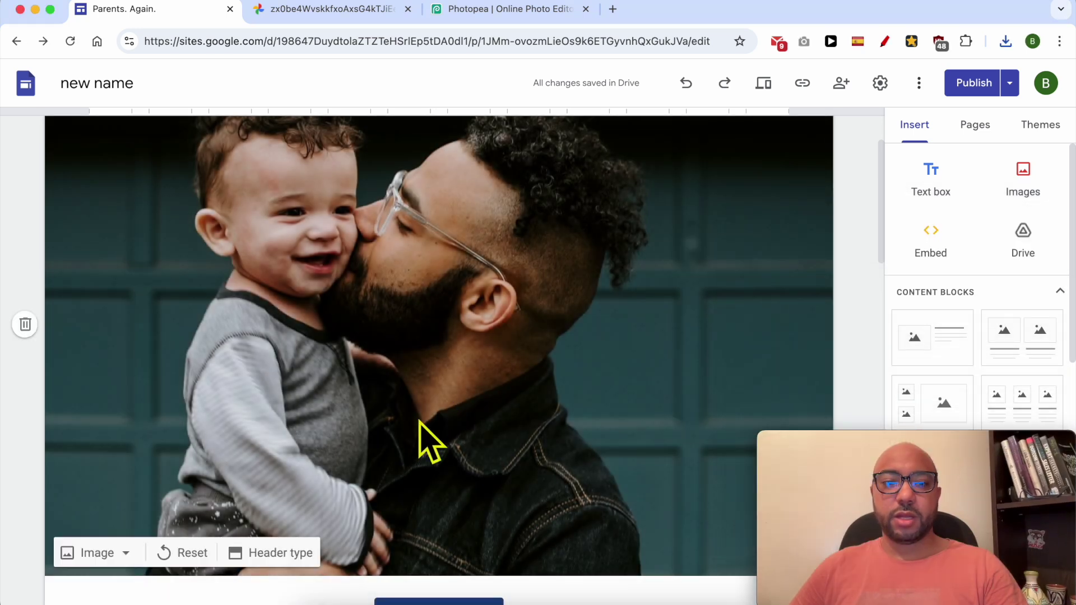
scroll(420, 440, "down", 9)
Delete the original field photo and upload image (5).jpg from Downloads in its place
left_click(288, 320)
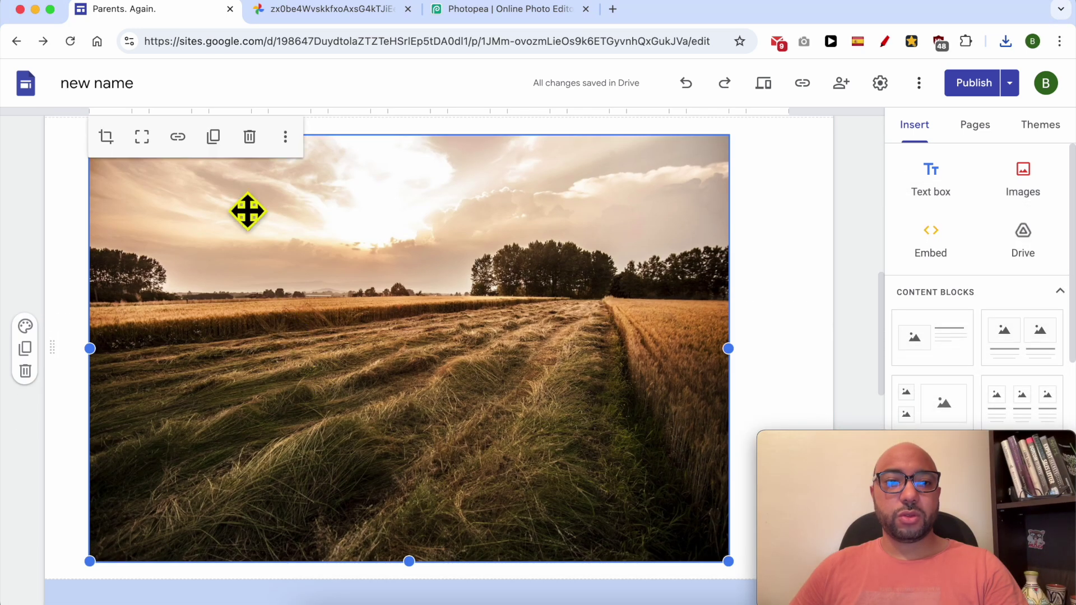
left_click(251, 147)
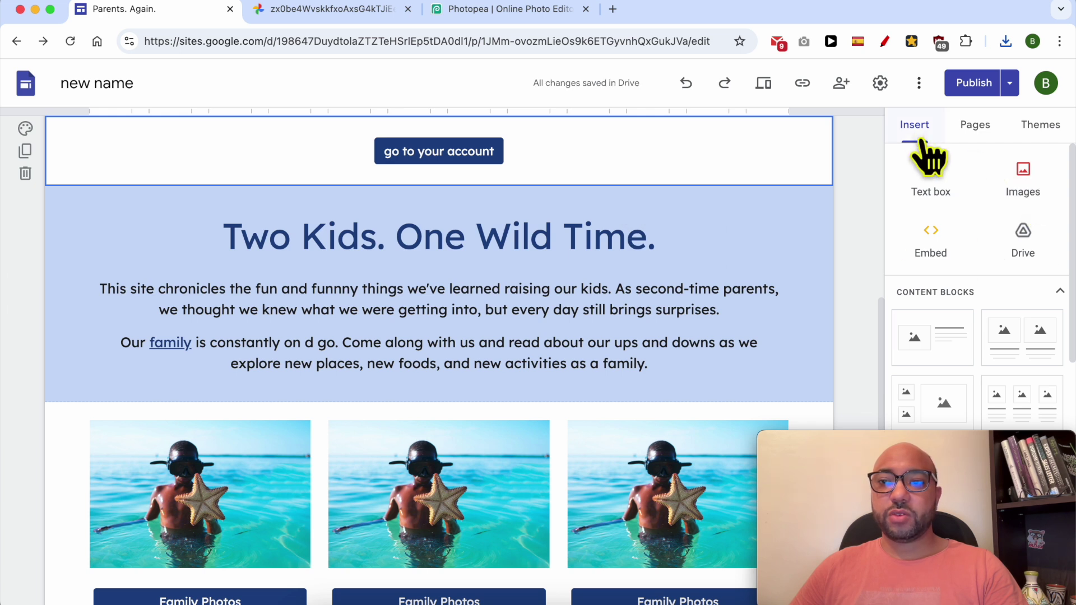
left_click(1029, 186)
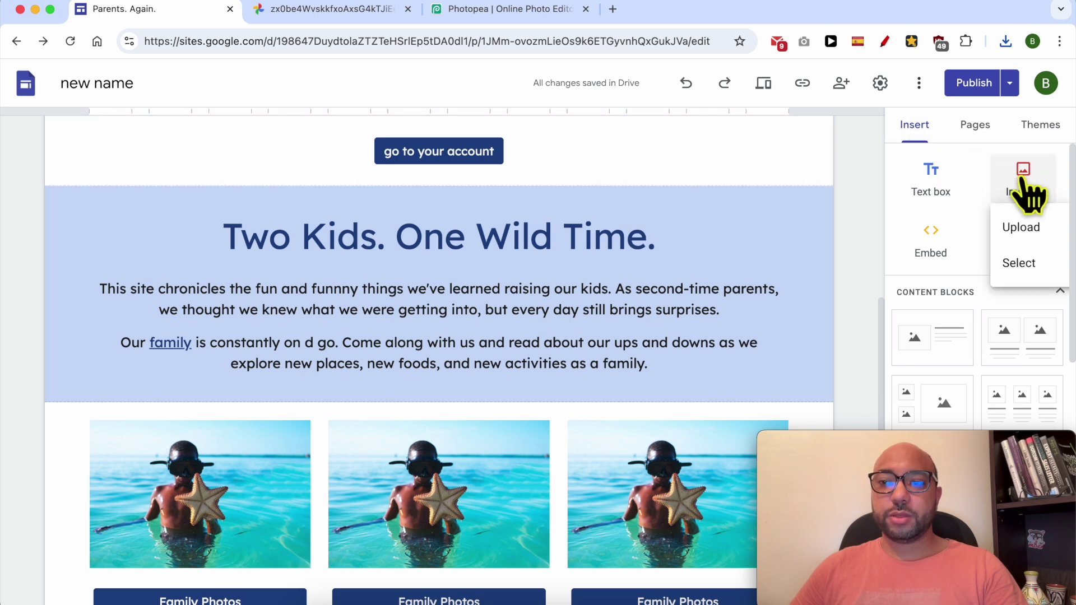
left_click(1033, 227)
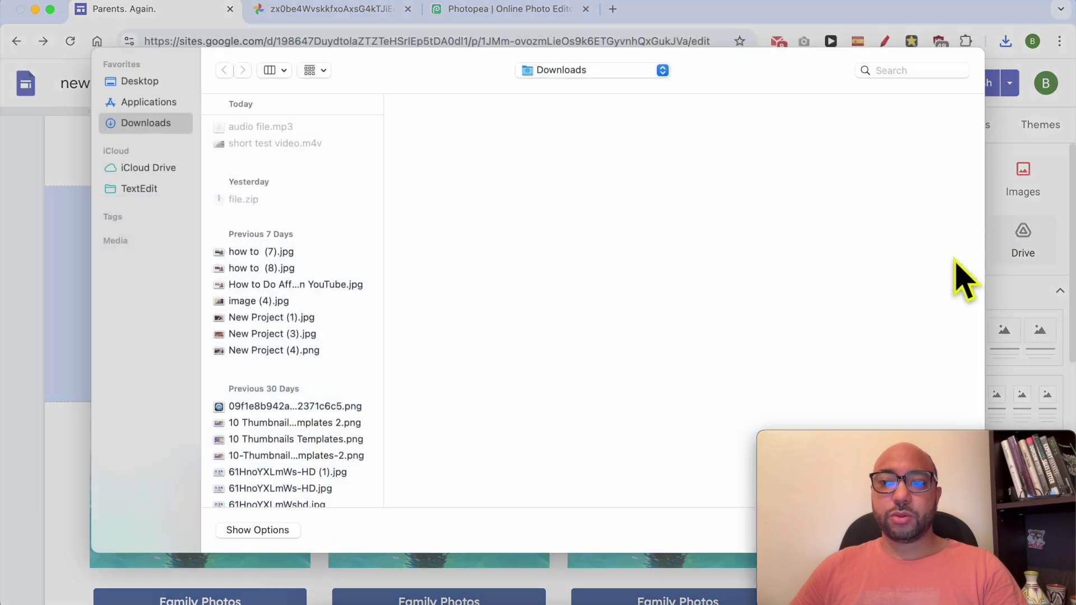
left_click(323, 155)
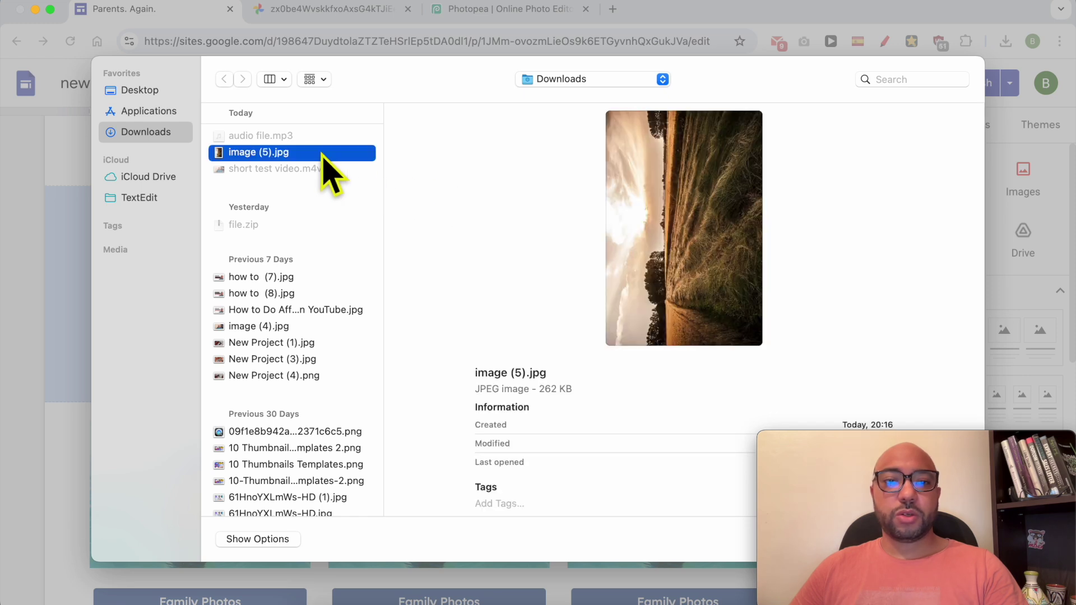
double_click(323, 153)
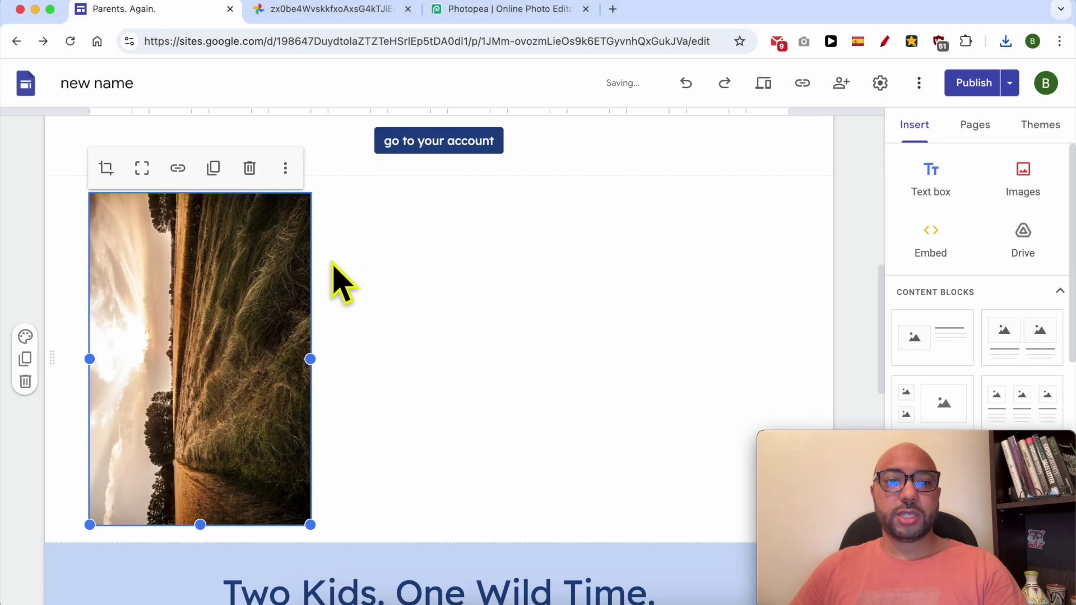
Reselect the wheat-field photo, enlarge it down-right, then narrow it into a taller portrait frame
left_click(385, 324)
left_click(241, 337)
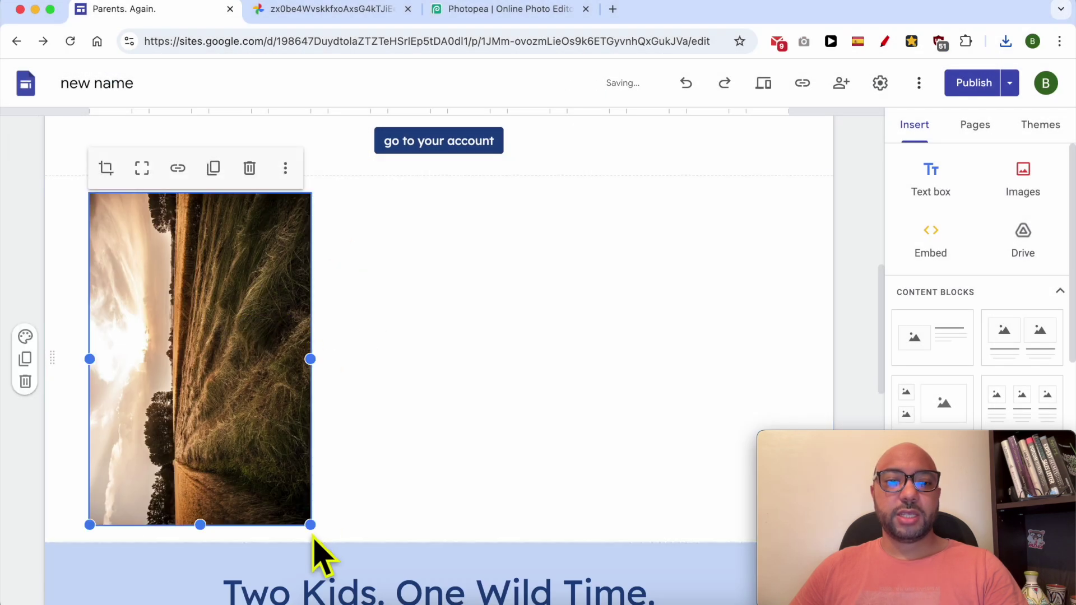
left_click_drag(311, 527, 558, 573)
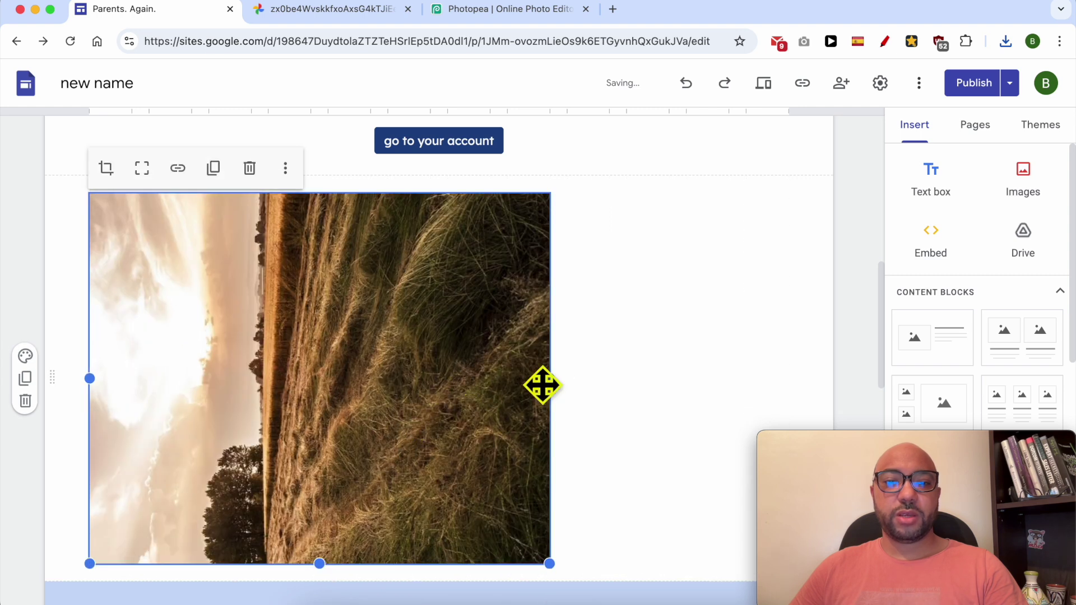
left_click_drag(552, 382, 311, 382)
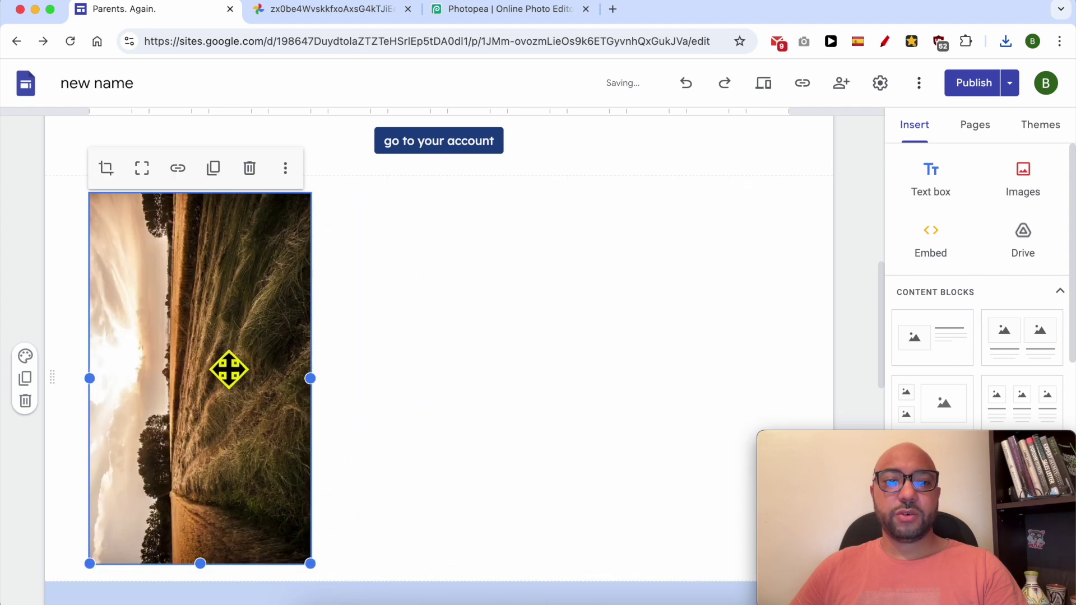